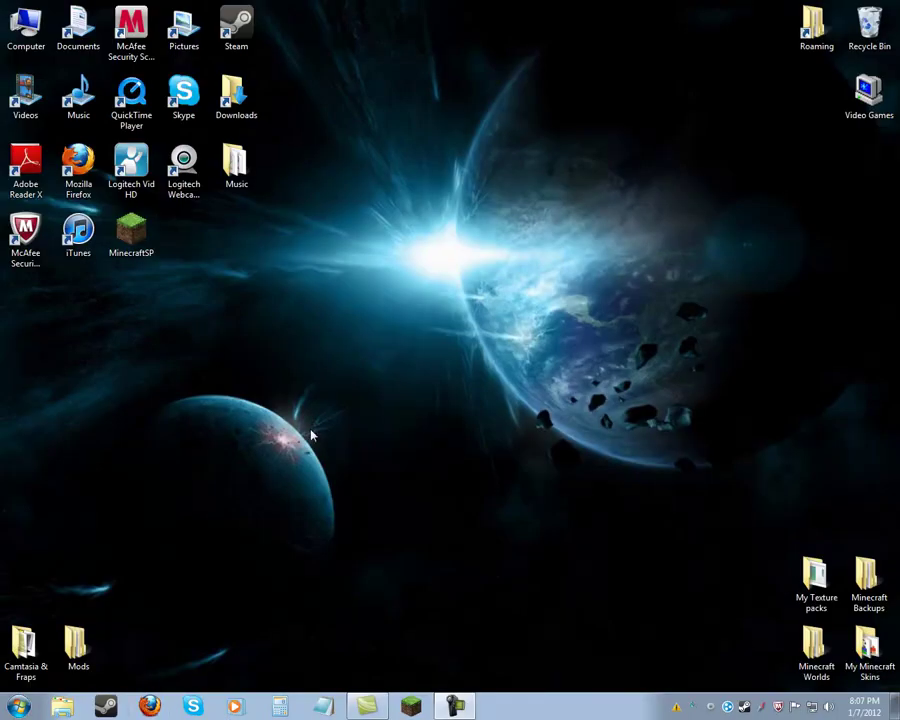
Launch Firefox from the taskbar so the Google homepage loads.
left_click_drag(320, 336, 559, 164)
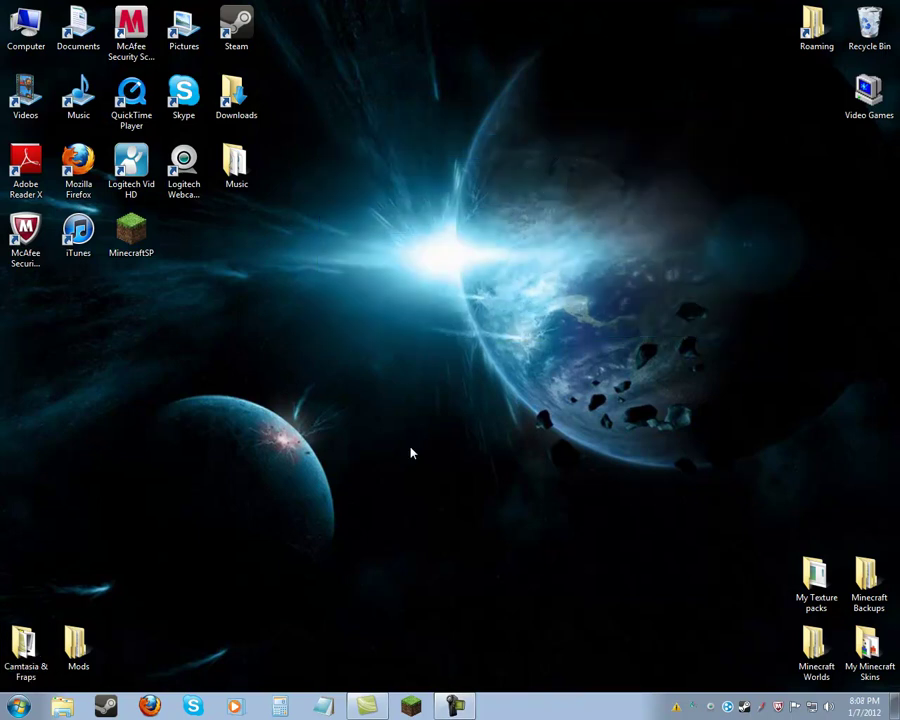
left_click_drag(281, 374, 475, 232)
left_click(150, 706)
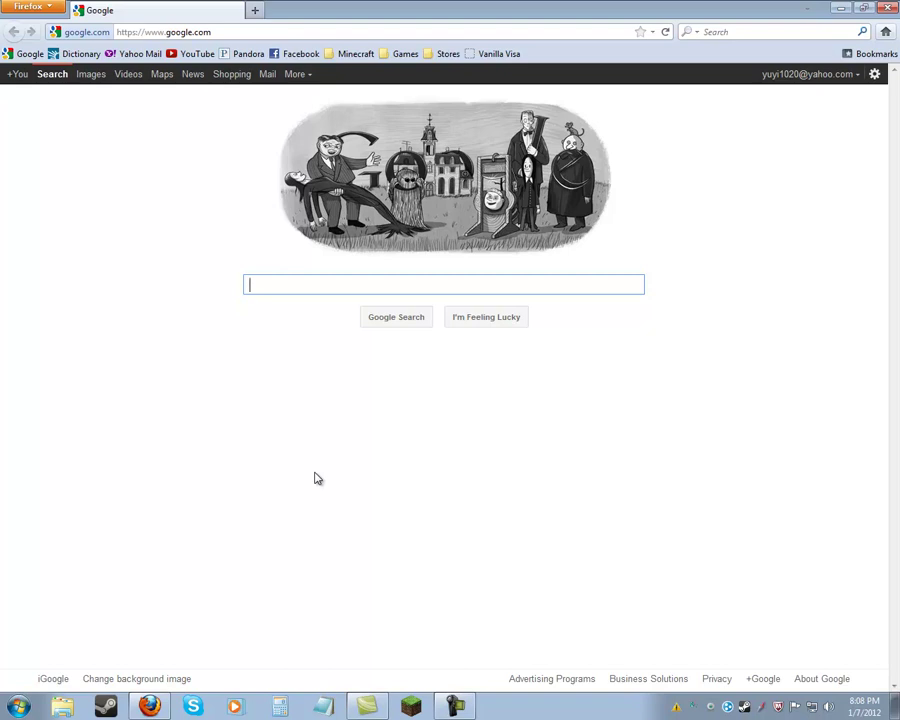
Google 'hamachi' and open the Download LogMeIn Hamachi result.
type("hamchi")
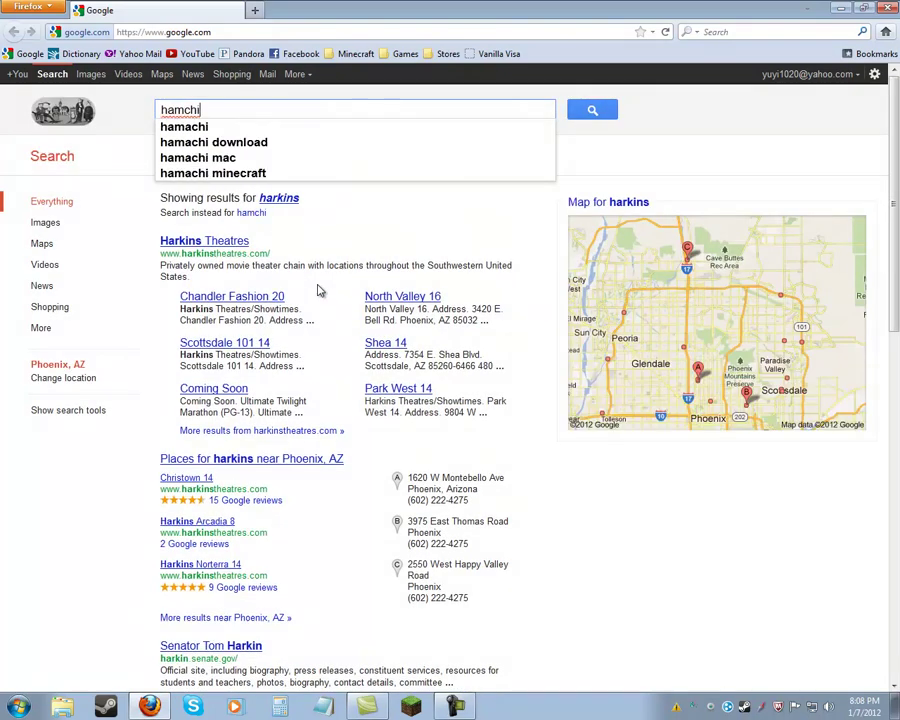
key("Left")
key("Left")
key("Left")
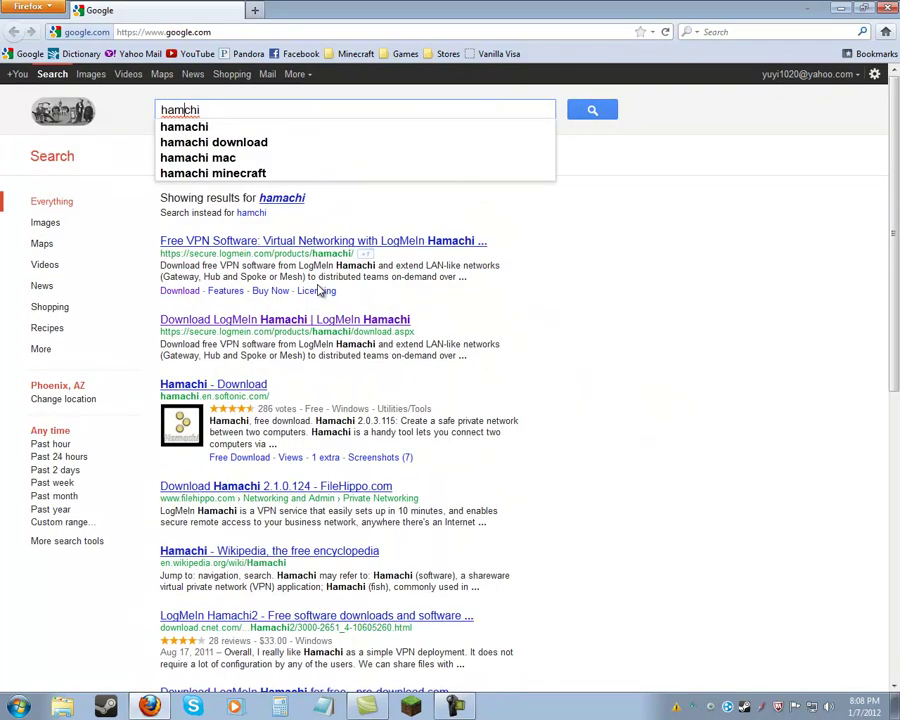
type("a")
key("Return")
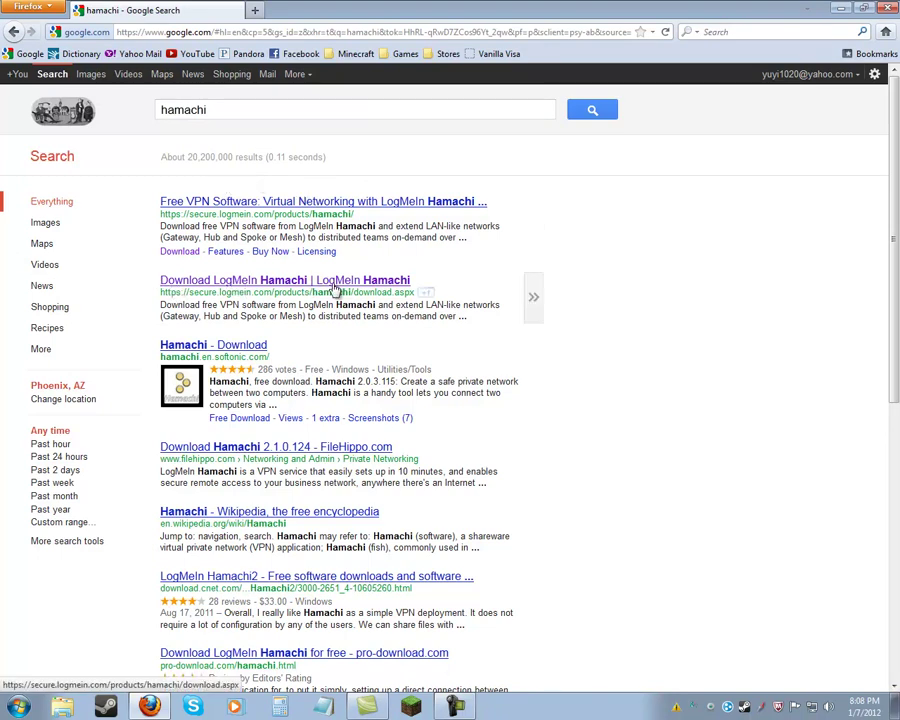
left_click(291, 288)
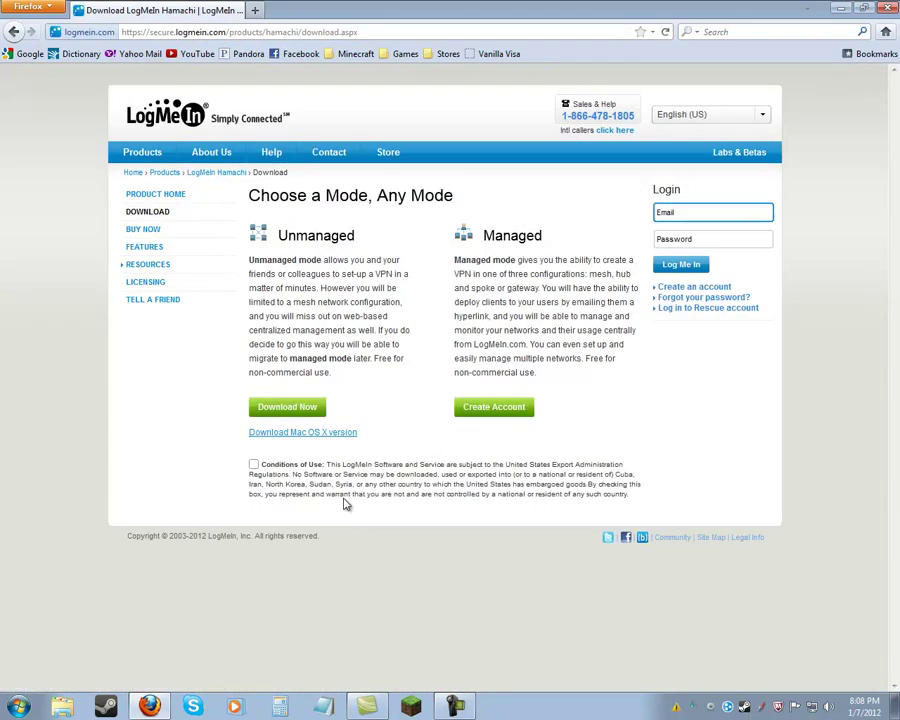
Accept the conditions of use, cancel the hamachi.msi save, and close Firefox.
left_click(253, 464)
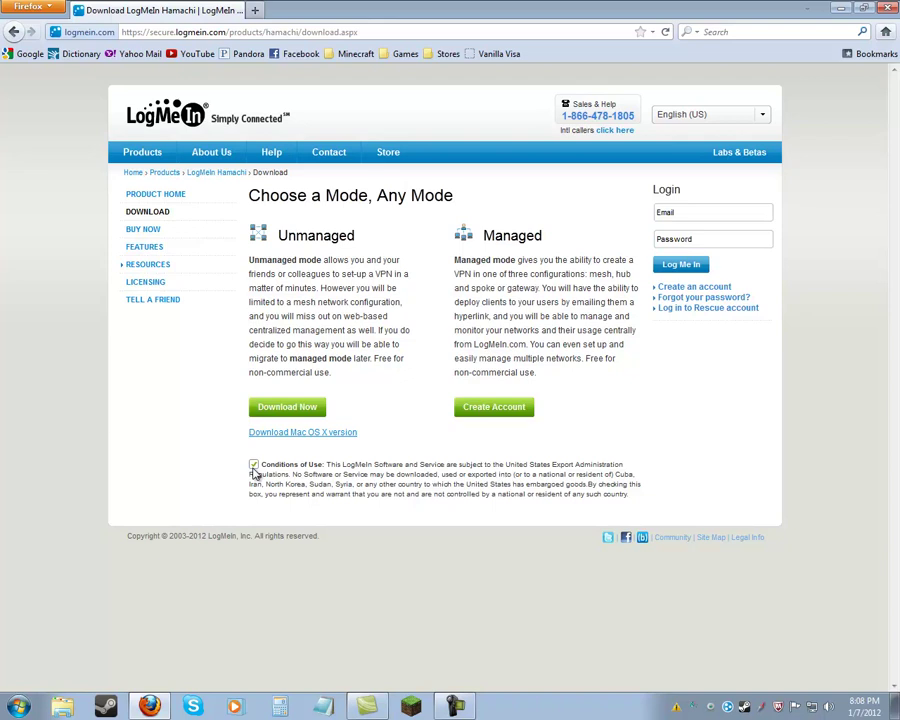
left_click(313, 411)
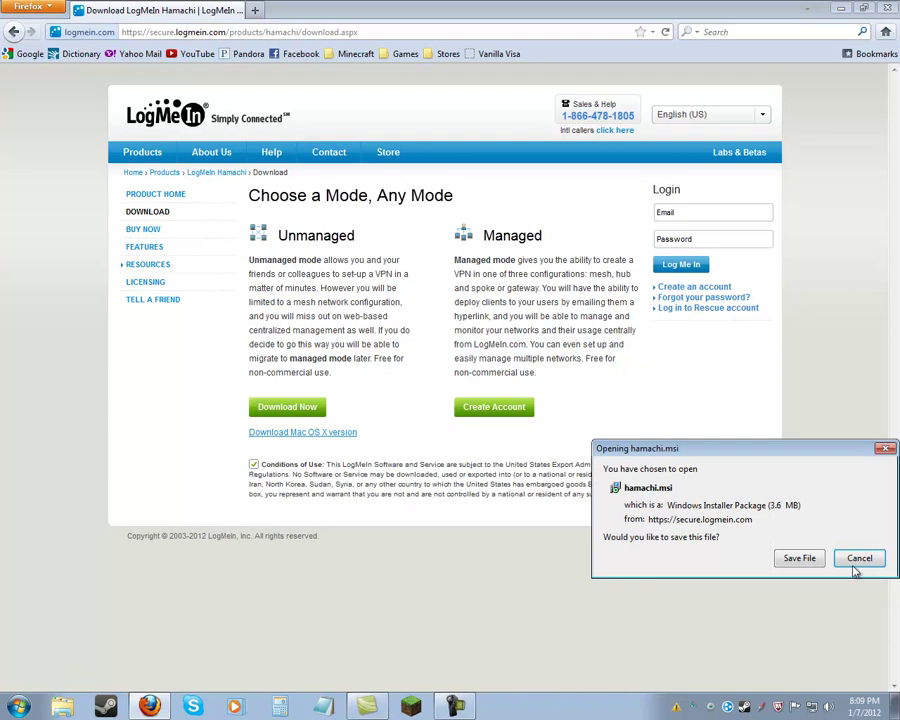
left_click(857, 561)
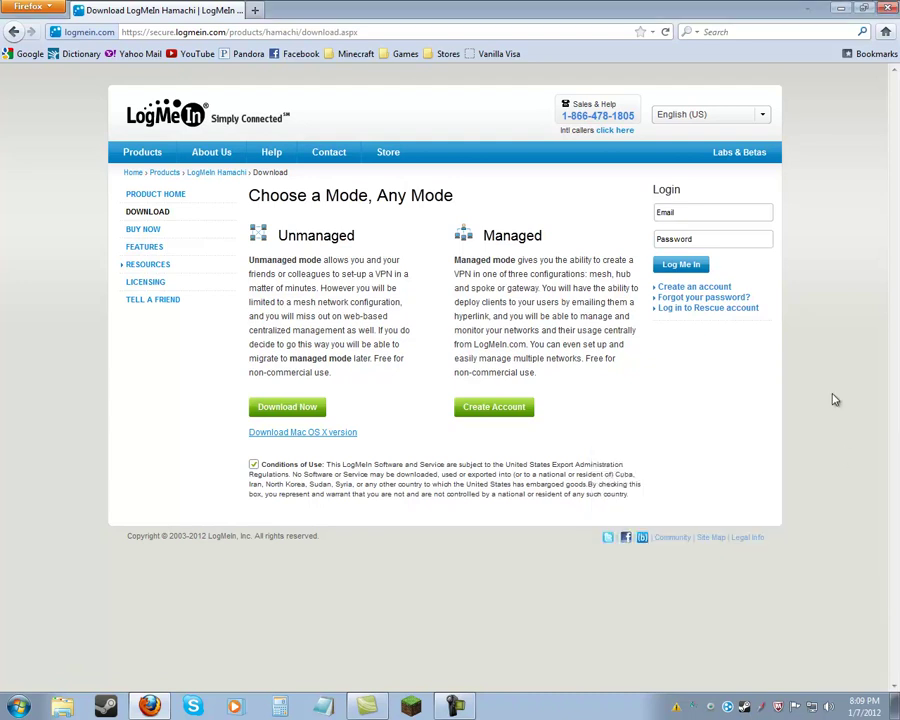
left_click(888, 9)
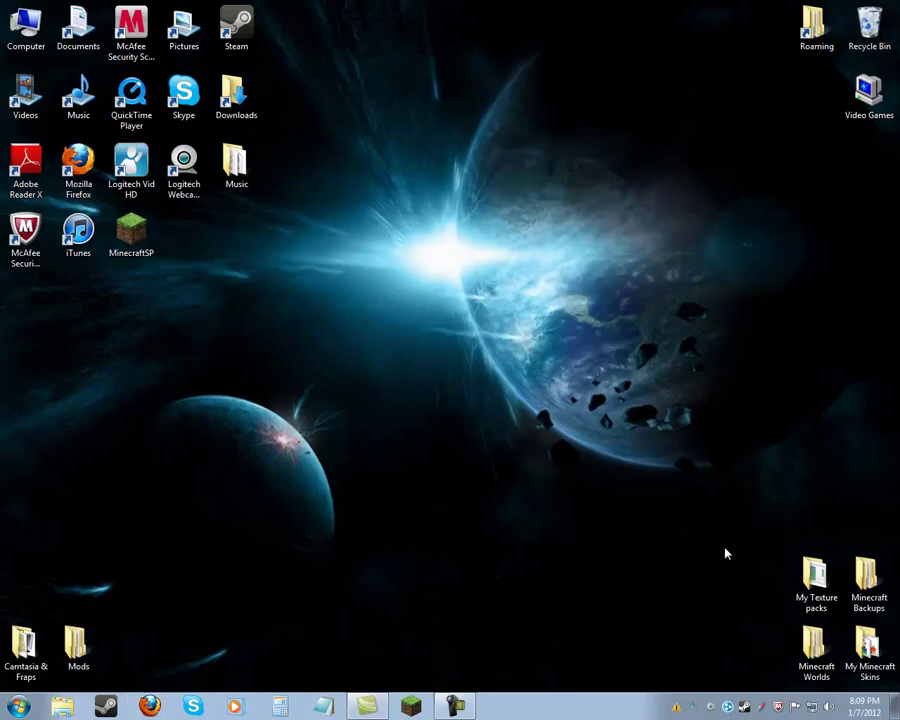
Start Hamachi and switch it online to show its two joined networks.
left_click(727, 706)
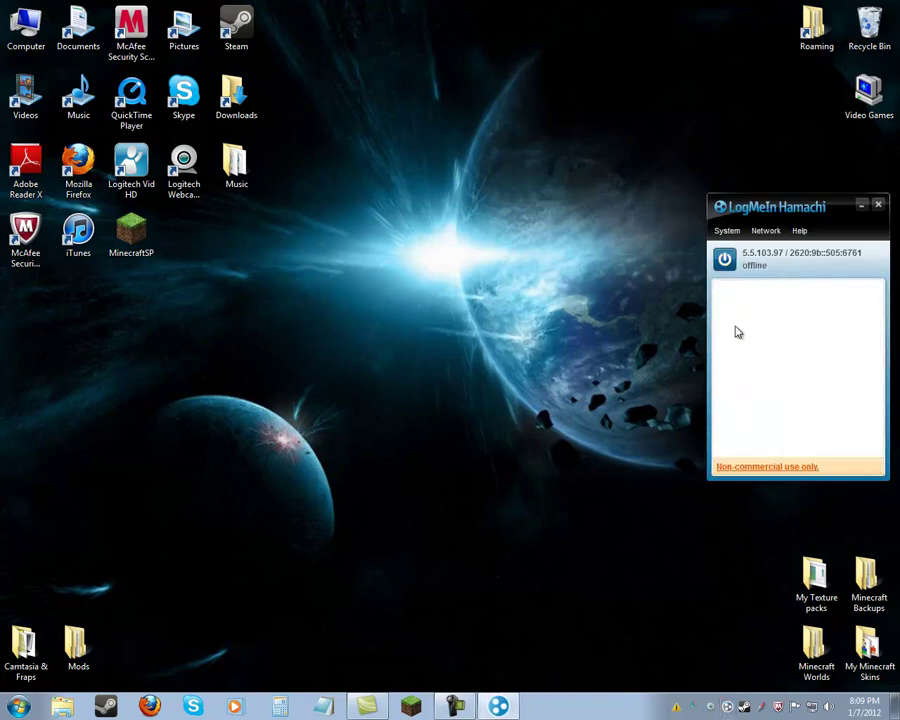
left_click(725, 260)
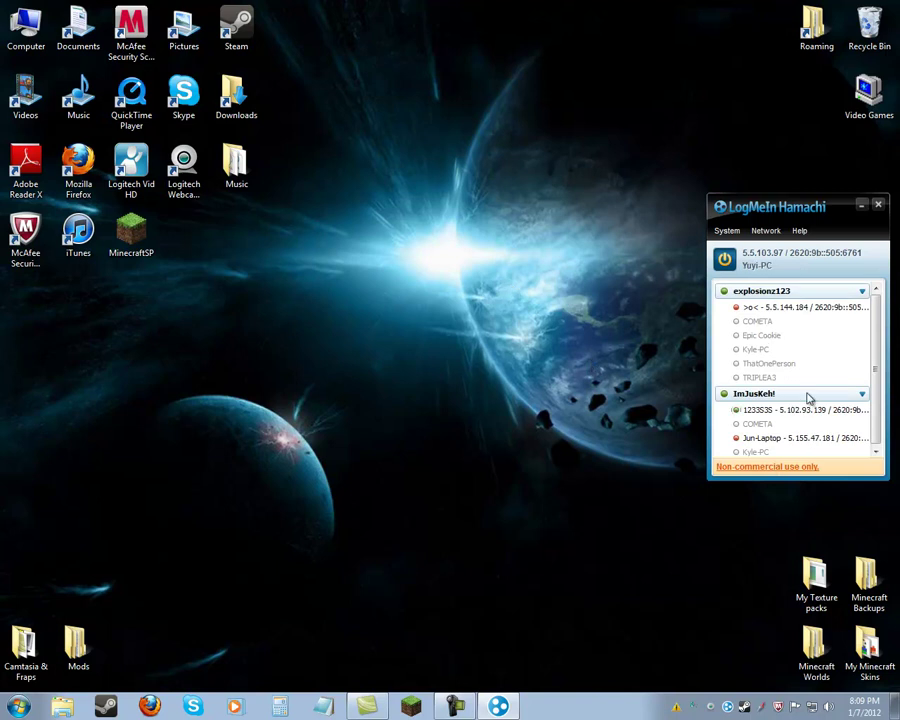
left_click(769, 232)
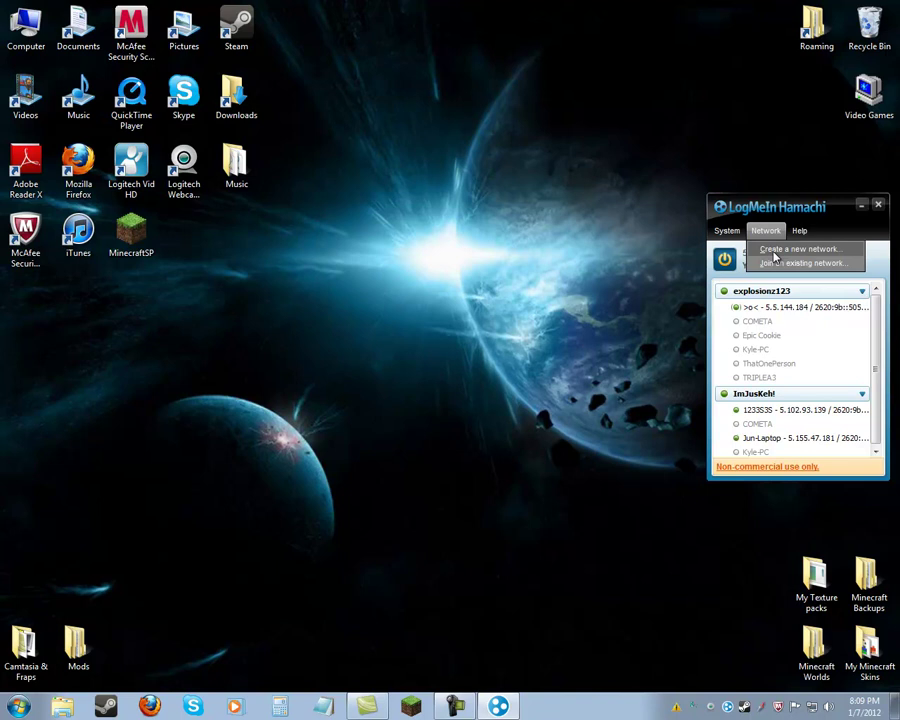
Create a network with ID 'Double Fun' and a password, then select it in the list.
left_click(773, 257)
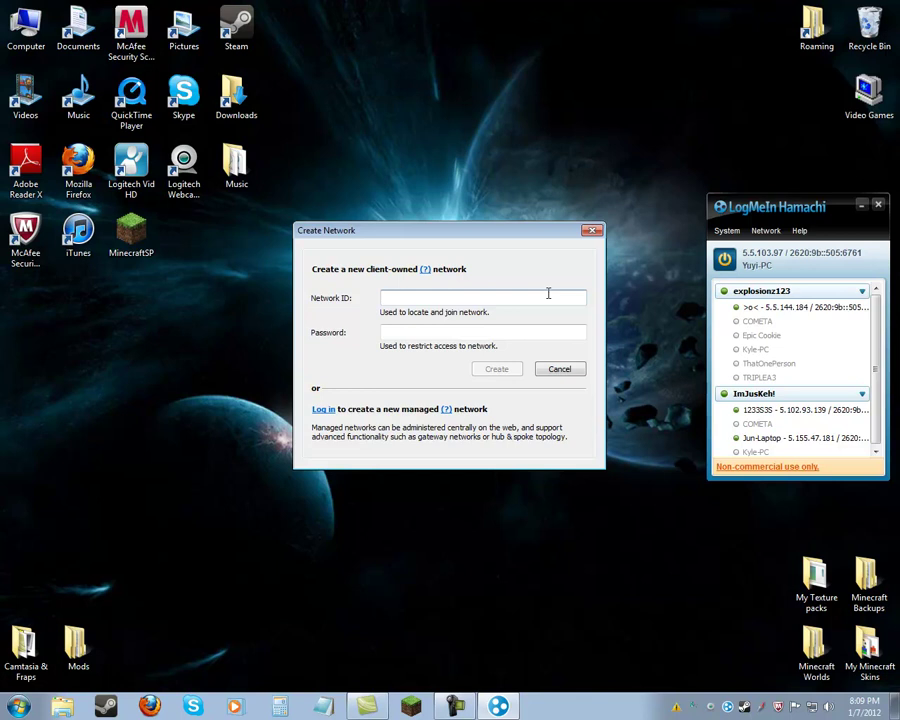
type("Youll")
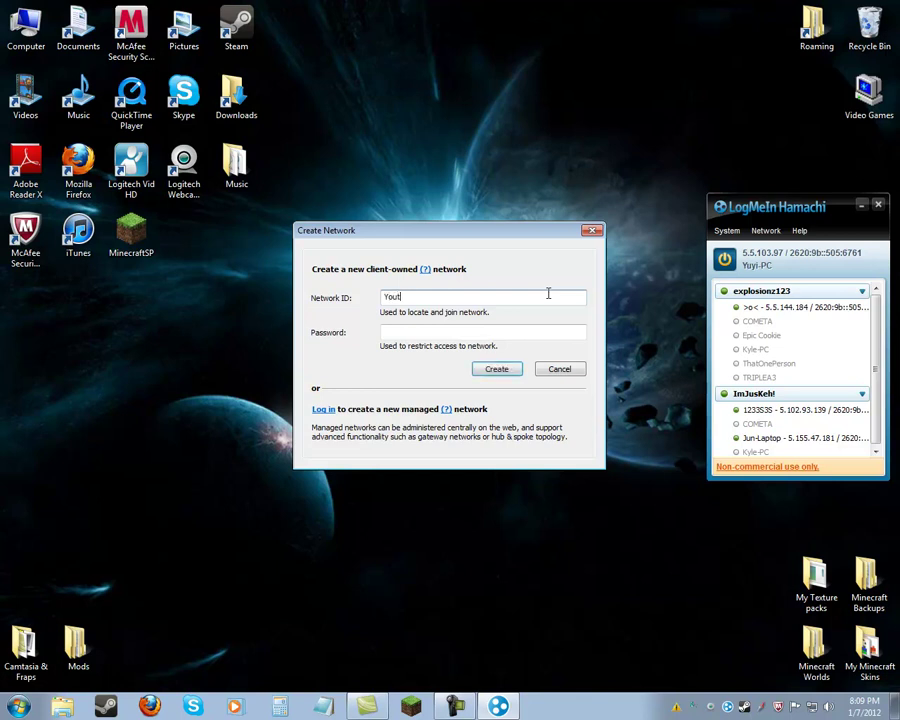
key("BackSpace")
key("BackSpace")
key("BackSpace")
key("BackSpace")
key("BackSpace")
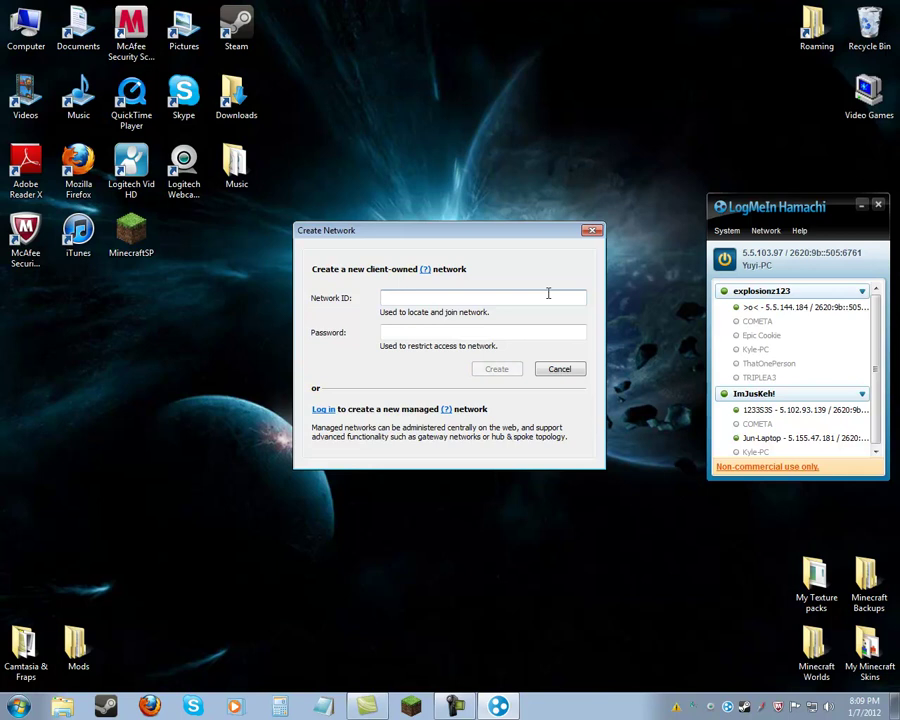
type("Fun")
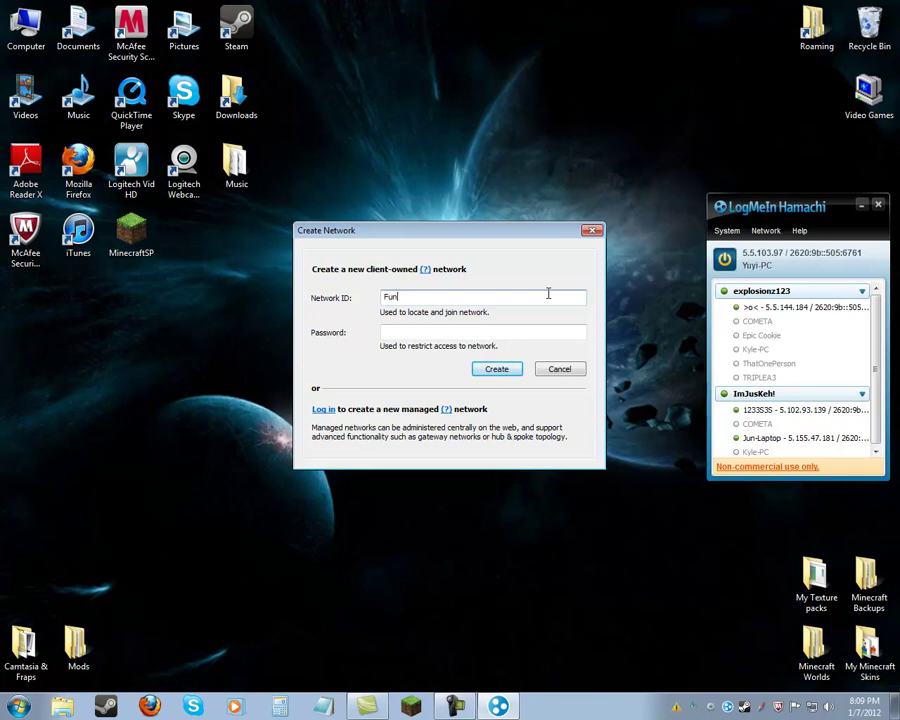
left_click(431, 334)
type("123")
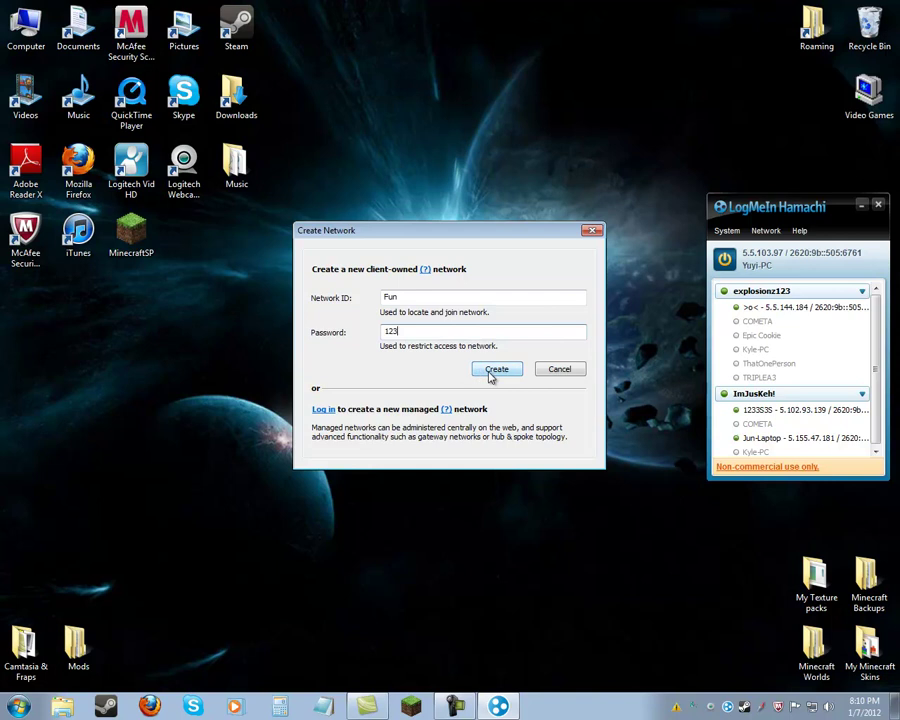
key("BackSpace")
key("BackSpace")
key("BackSpace")
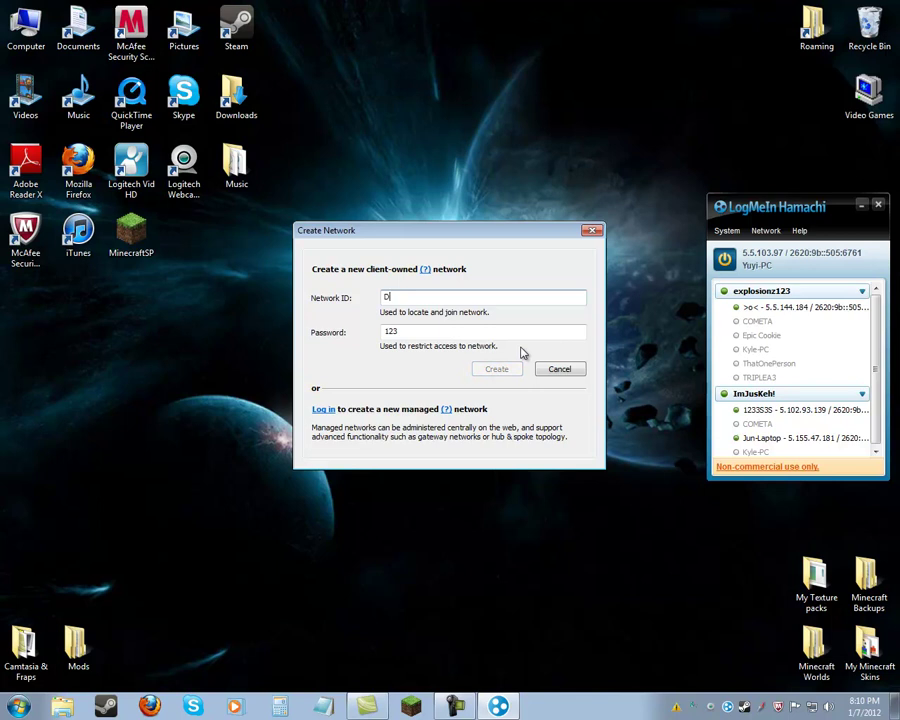
type("Double Fun")
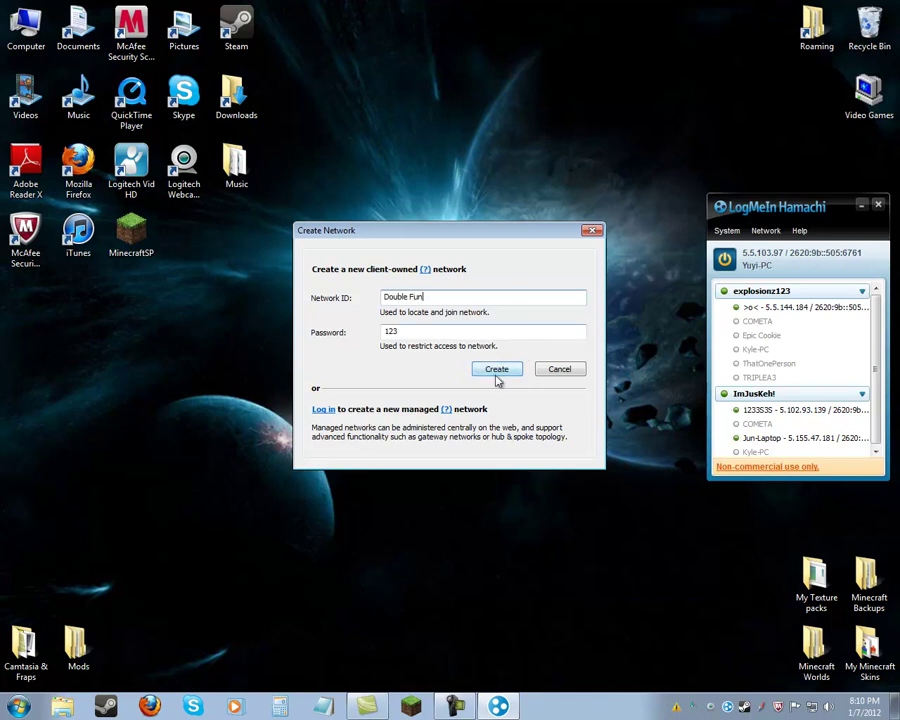
left_click(495, 373)
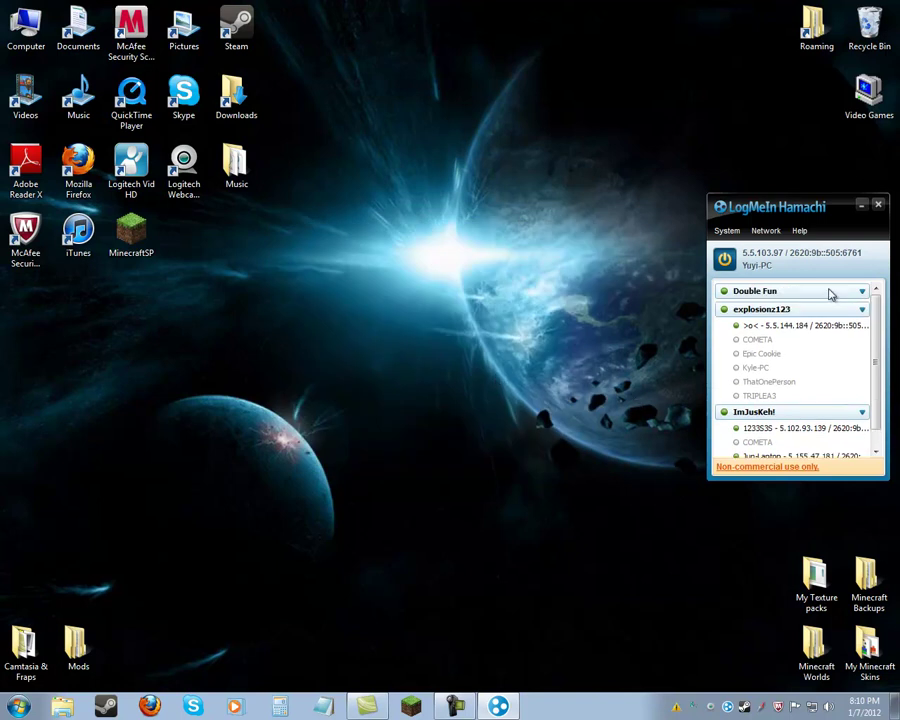
left_click(830, 292)
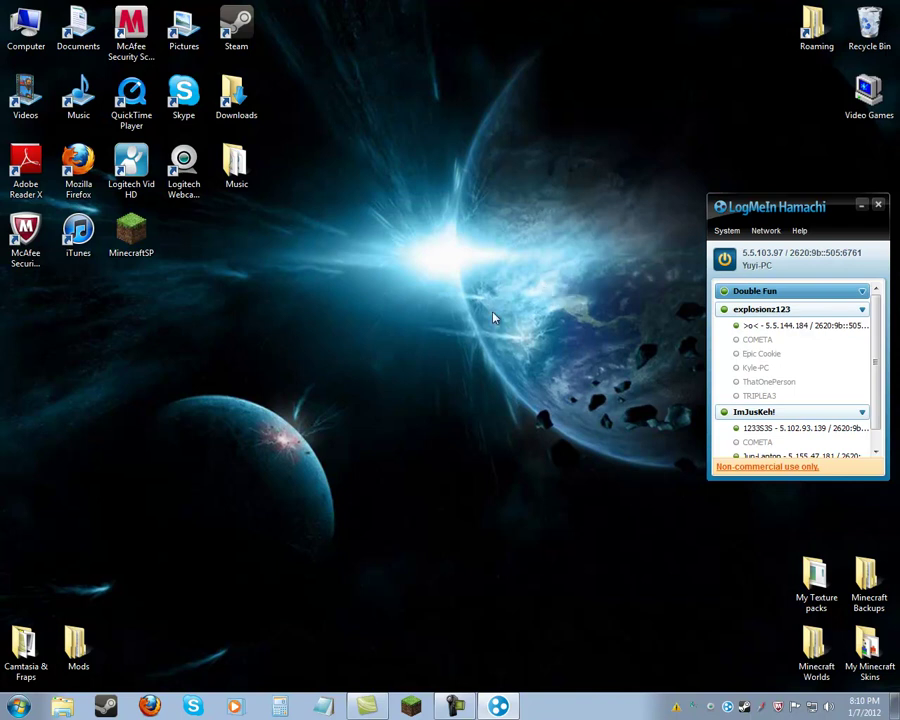
Fill the join form with 'Double Fun' and its password, close it unjoined, and launch Minecraft.
left_click(765, 230)
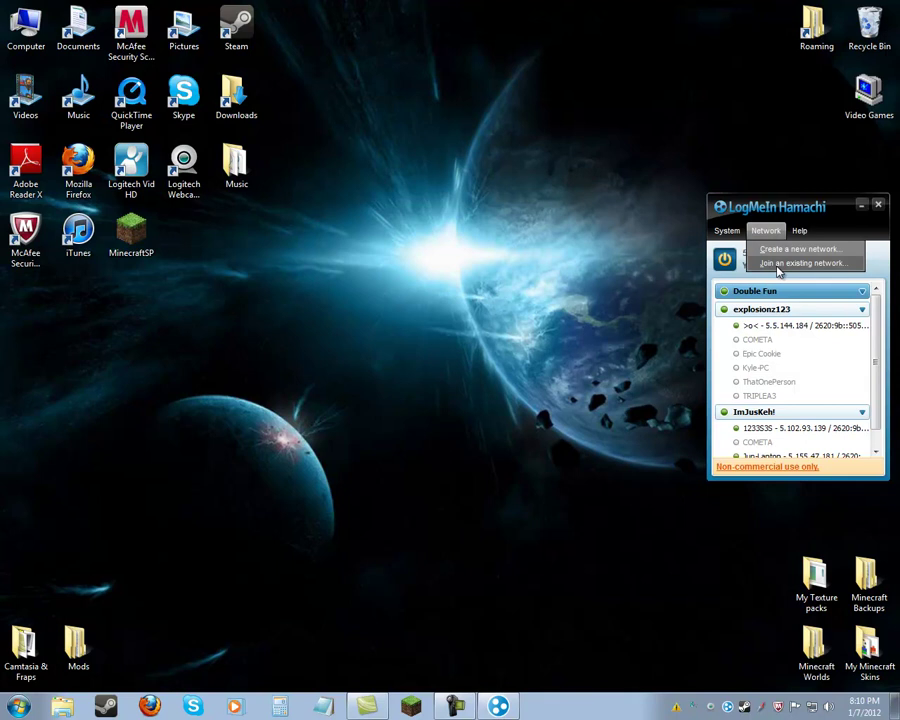
left_click(777, 265)
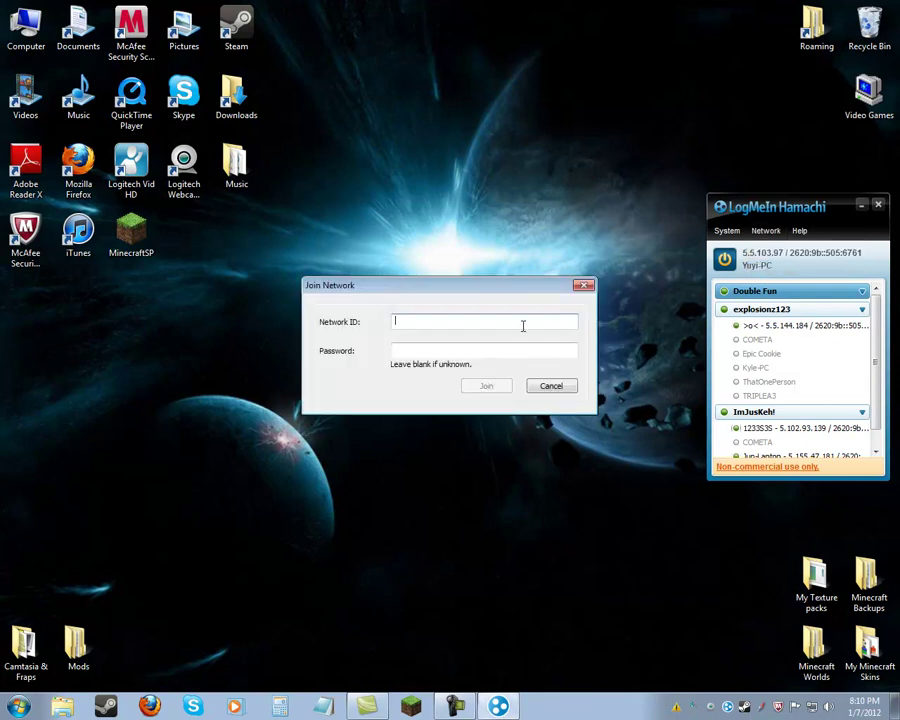
type("Doub")
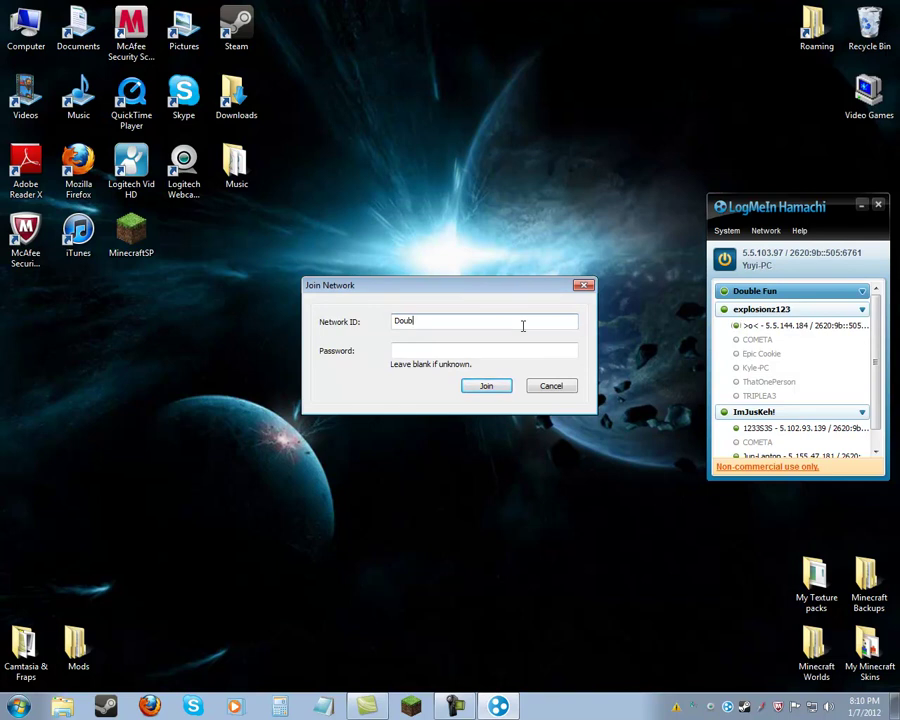
type("le Fun")
left_click(474, 352)
type("123")
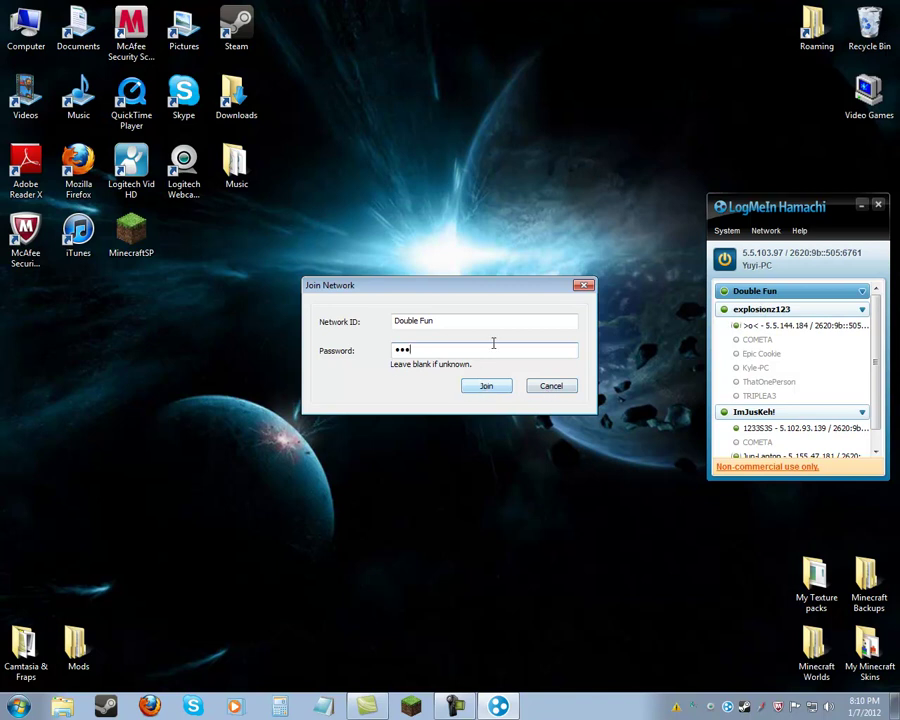
left_click(583, 285)
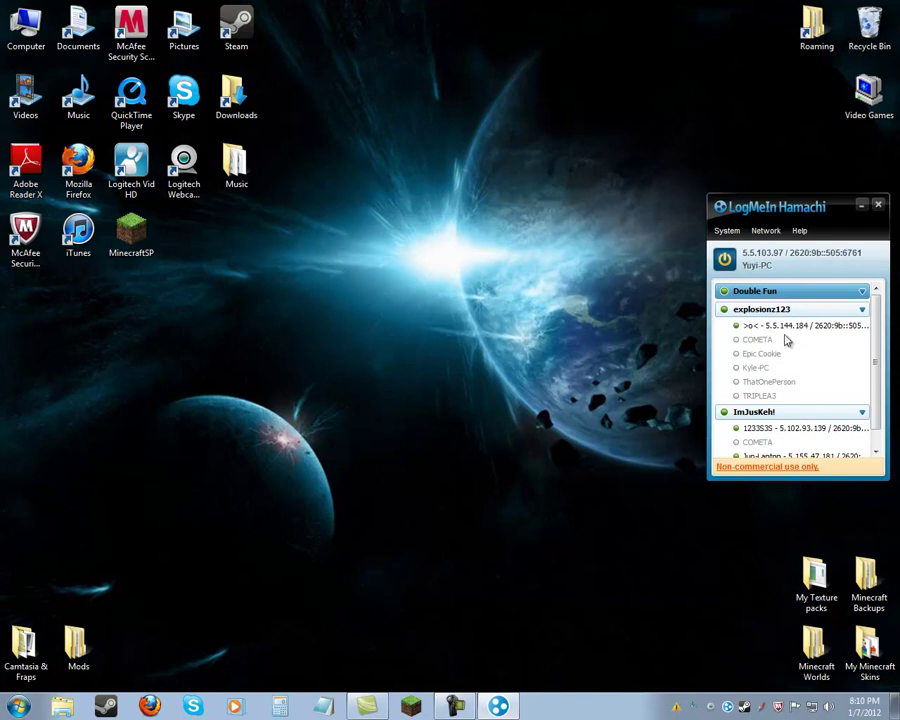
left_click(411, 706)
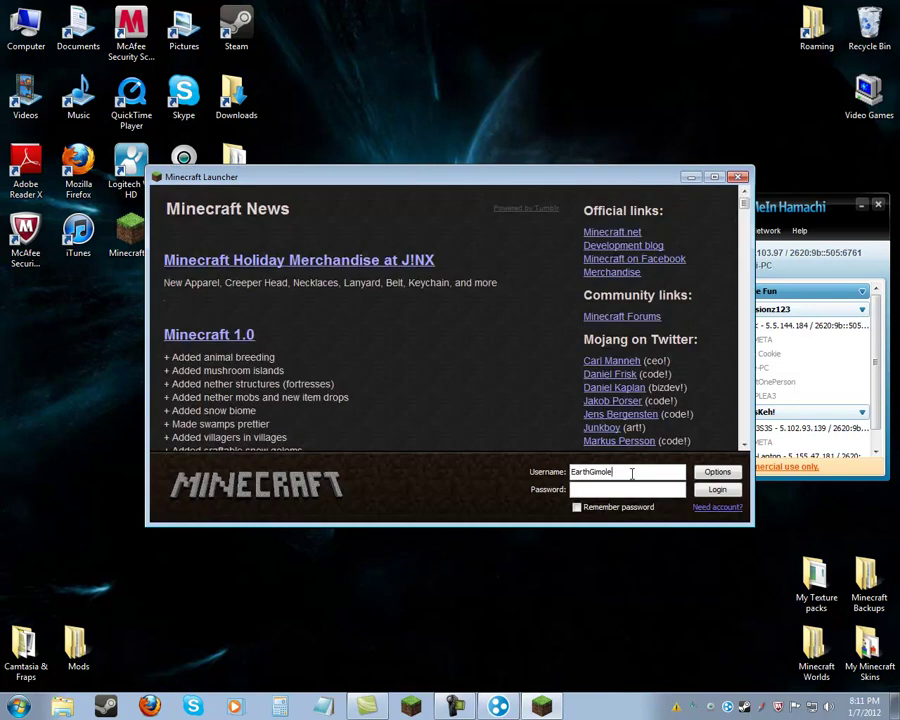
Enter the account username, keep the password remembered, and log in to Minecraft.
key("BackSpace")
key("BackSpace")
key("BackSpace")
key("BackSpace")
key("BackSpace")
key("BackSpace")
key("BackSpace")
type("ferret1233")
left_click(576, 507)
left_click(717, 491)
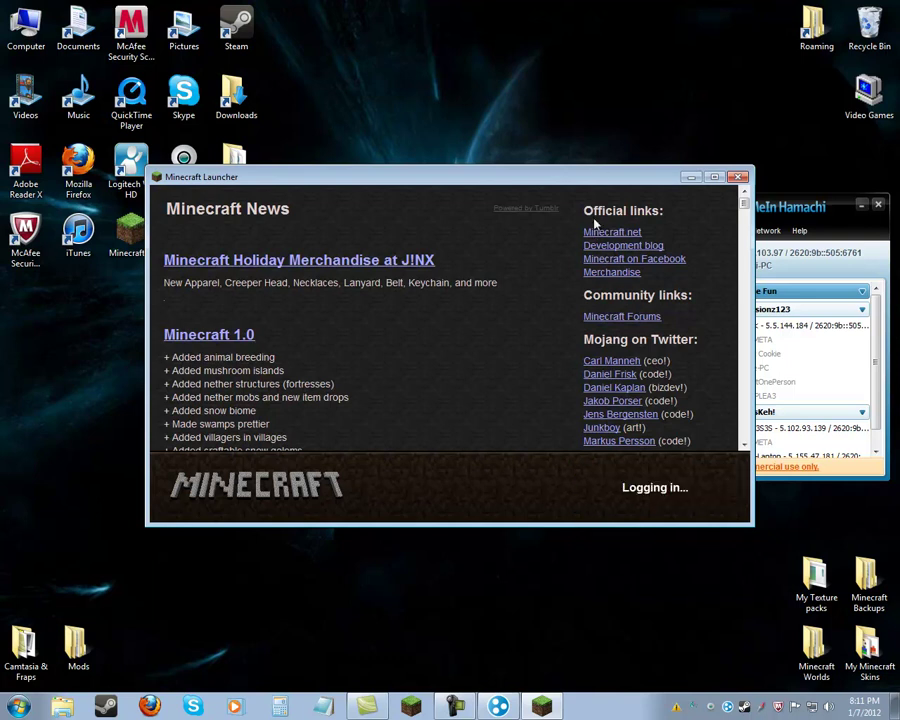
Move the game window aside and copy this computer's Hamachi IP address.
left_click_drag(580, 180, 460, 145)
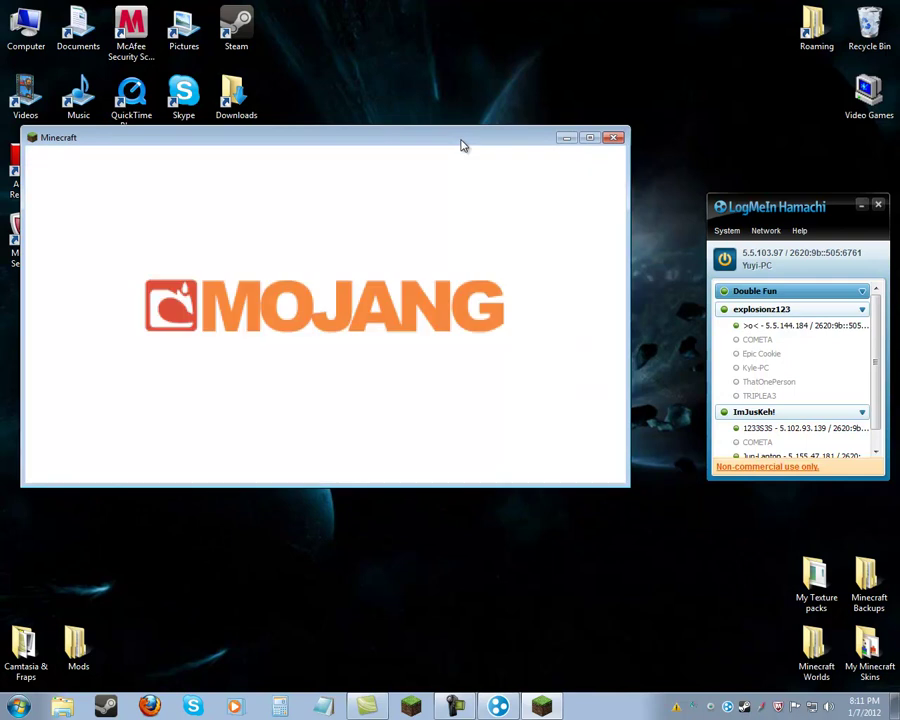
left_click(750, 258)
right_click(750, 258)
left_click(775, 263)
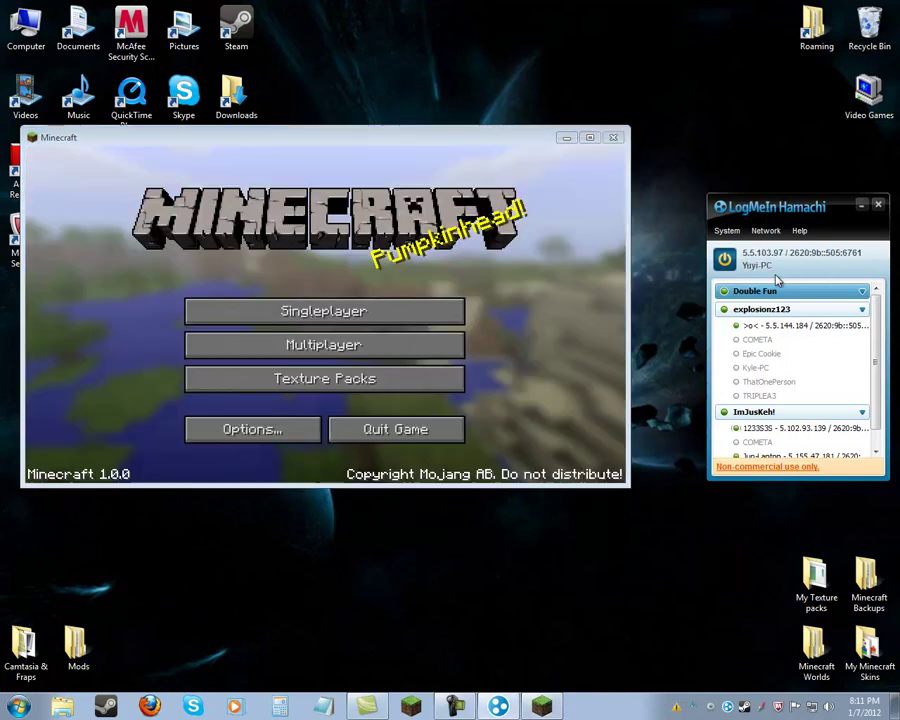
Hide Hamachi and open the Minecraft website from Firefox's Minecraft bookmarks.
left_click(566, 138)
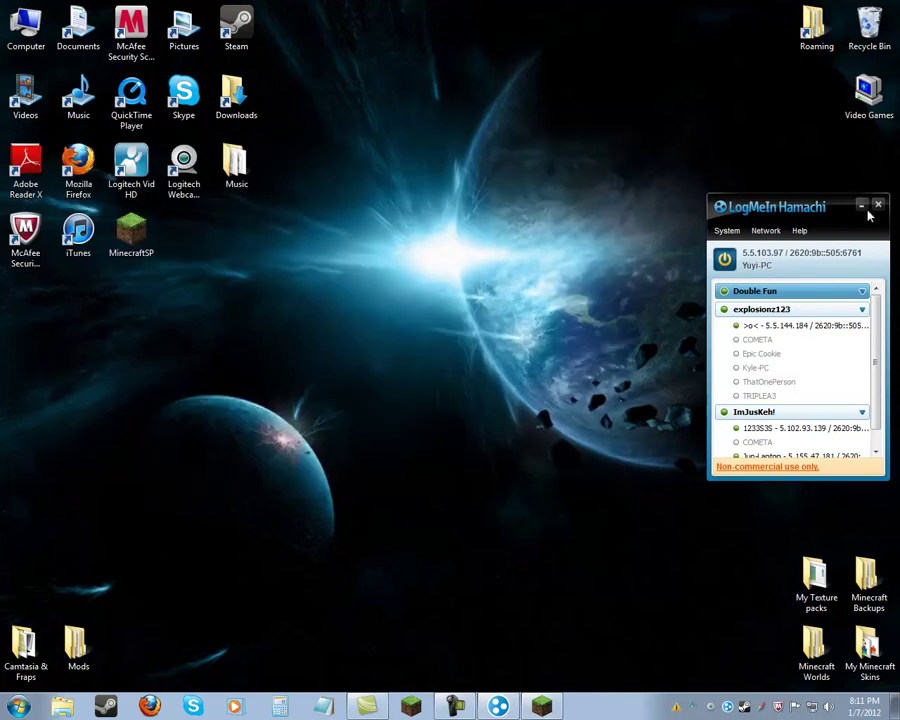
left_click(498, 707)
left_click(160, 705)
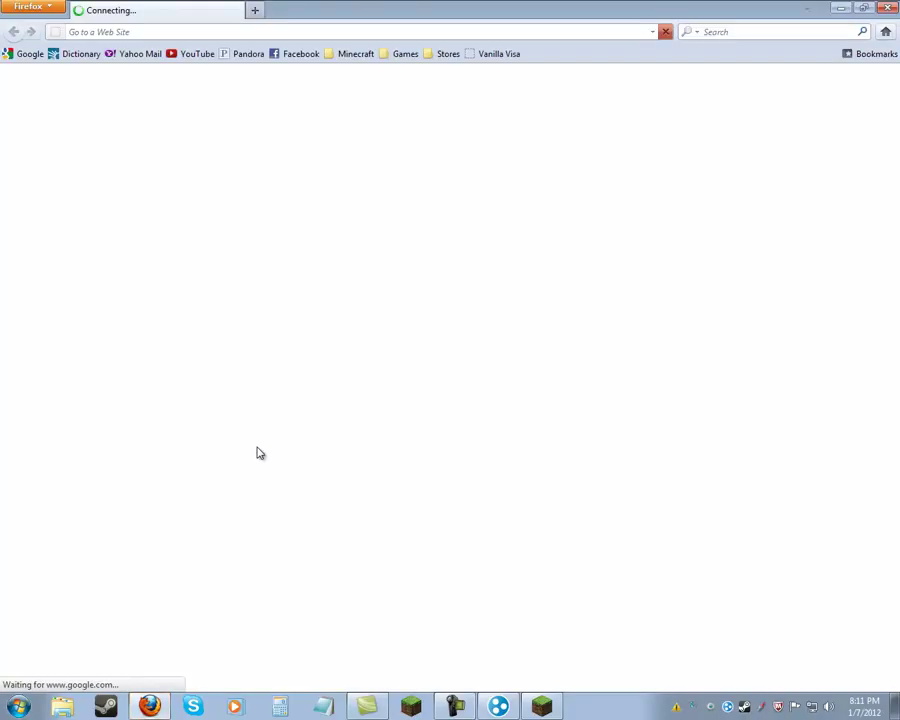
left_click(350, 55)
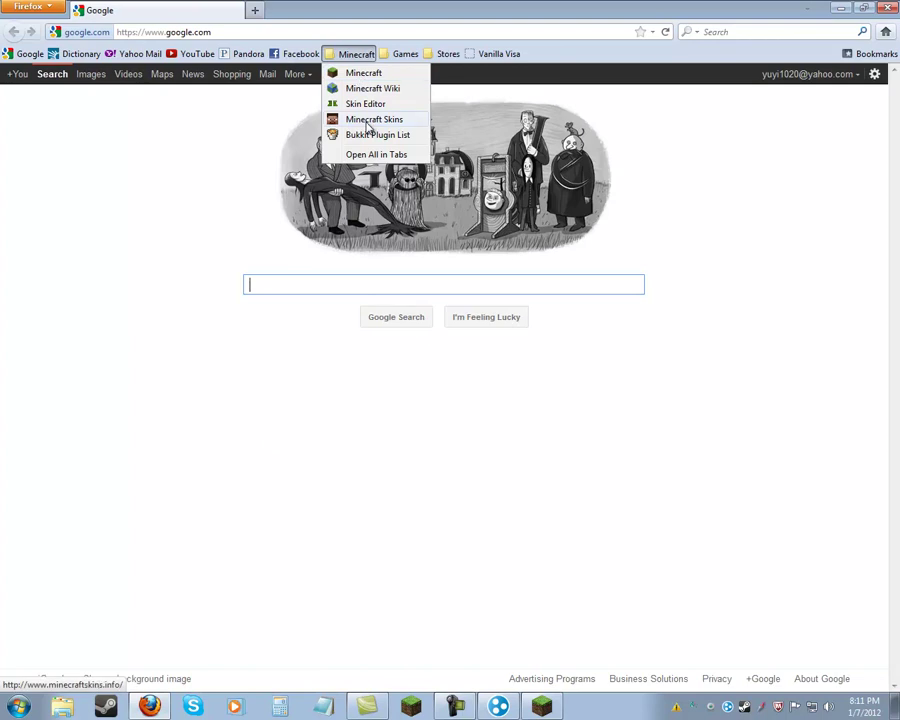
left_click(390, 74)
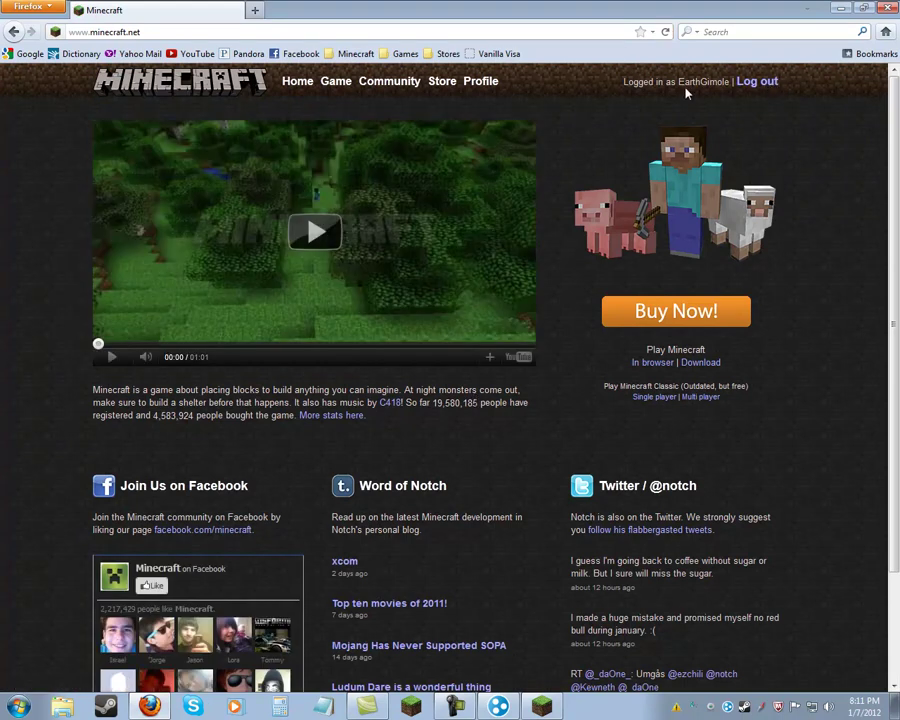
Log out of the current account and sign in again with Remember Me ticked.
left_click(757, 82)
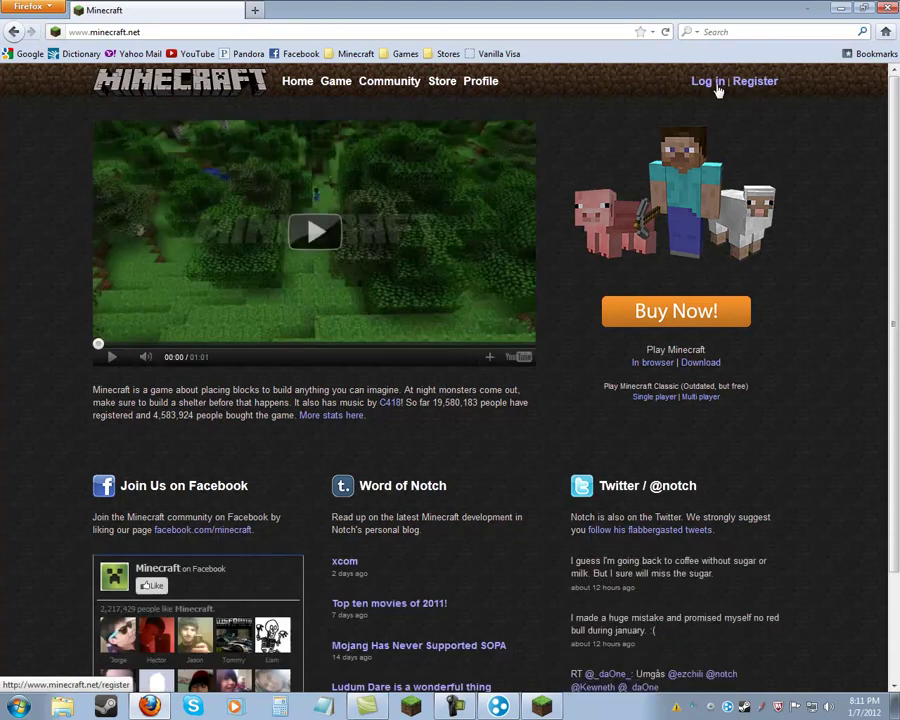
left_click(705, 86)
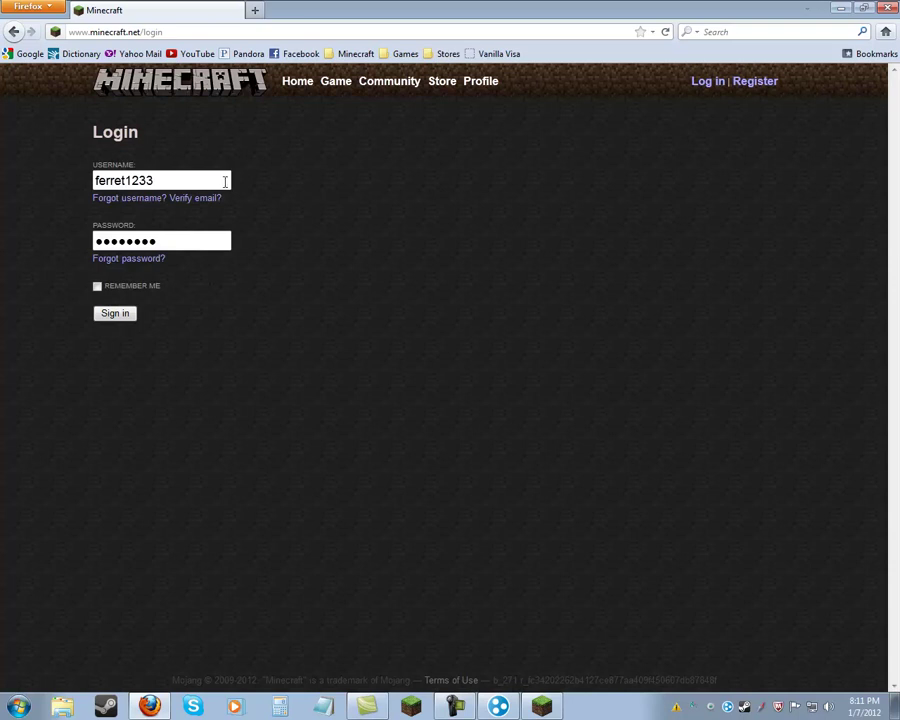
left_click(97, 287)
left_click(115, 314)
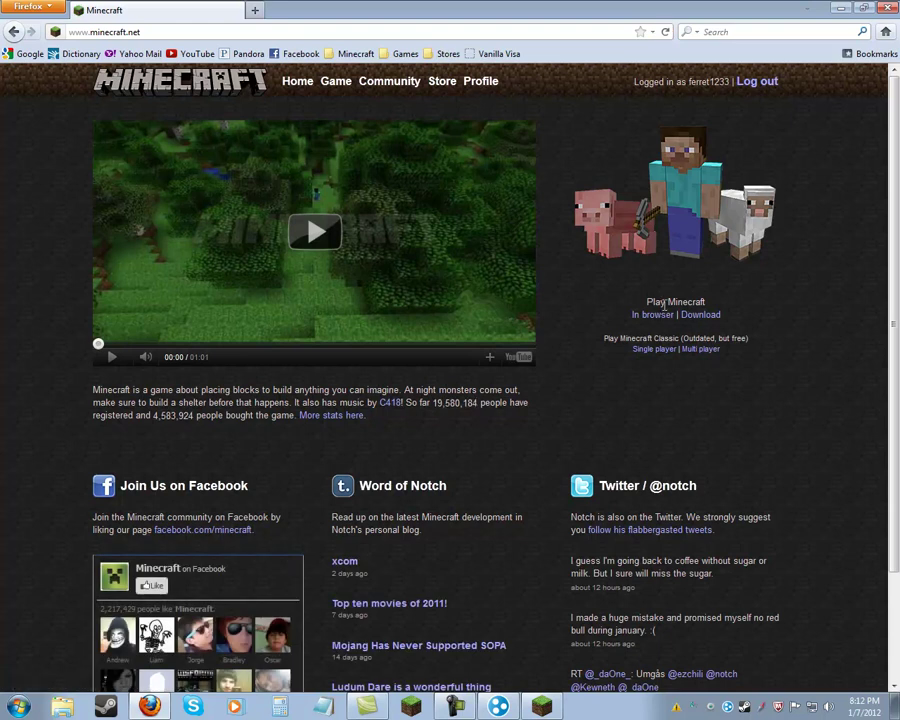
Save Minecraft_Server.exe from the Minecraft.net Download page.
left_click(699, 314)
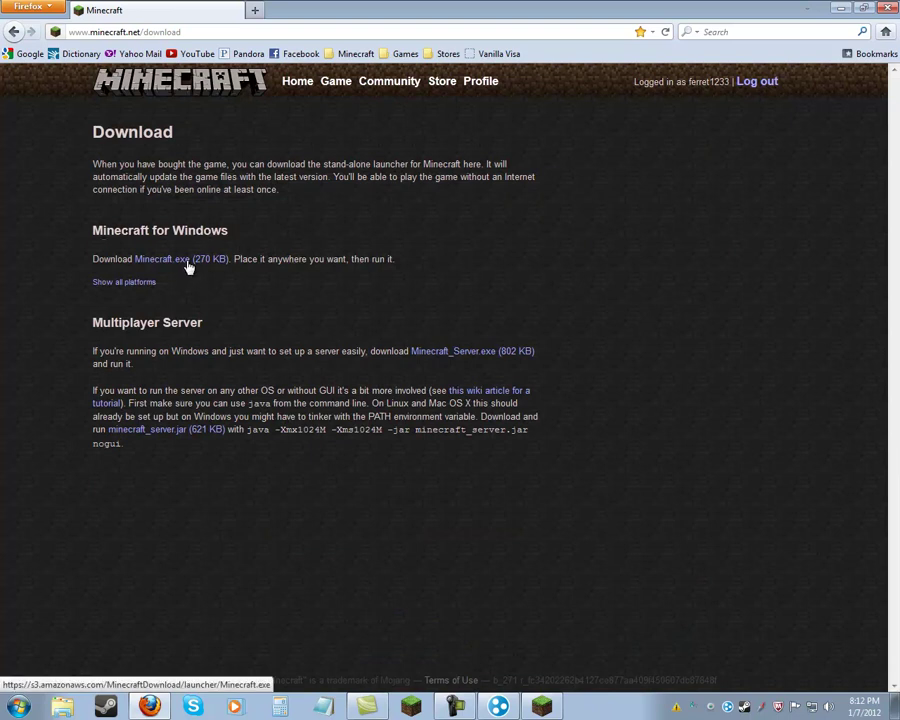
left_click(498, 357)
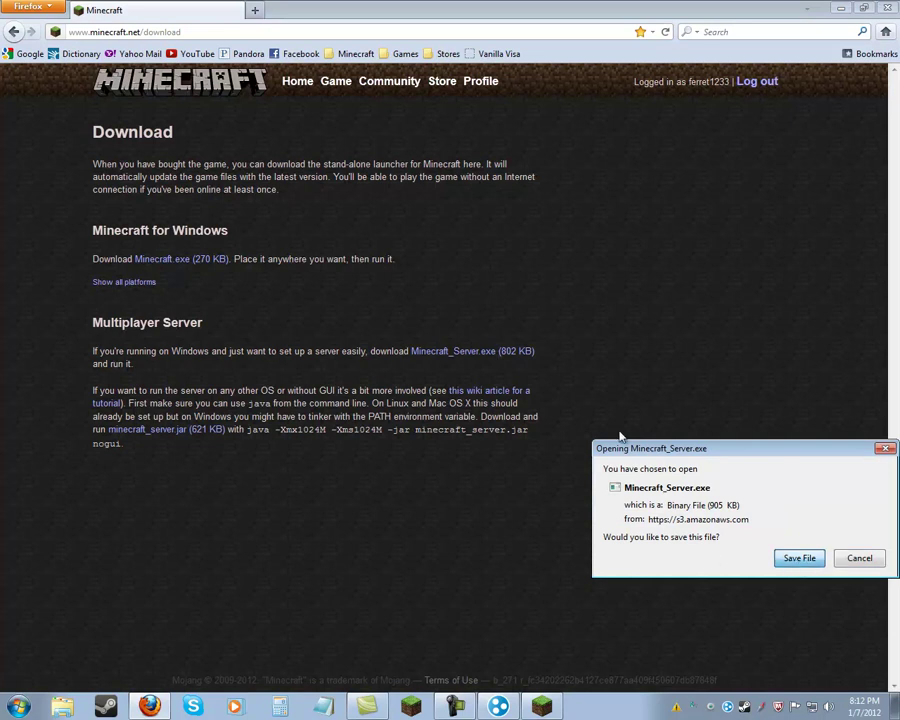
key("Return")
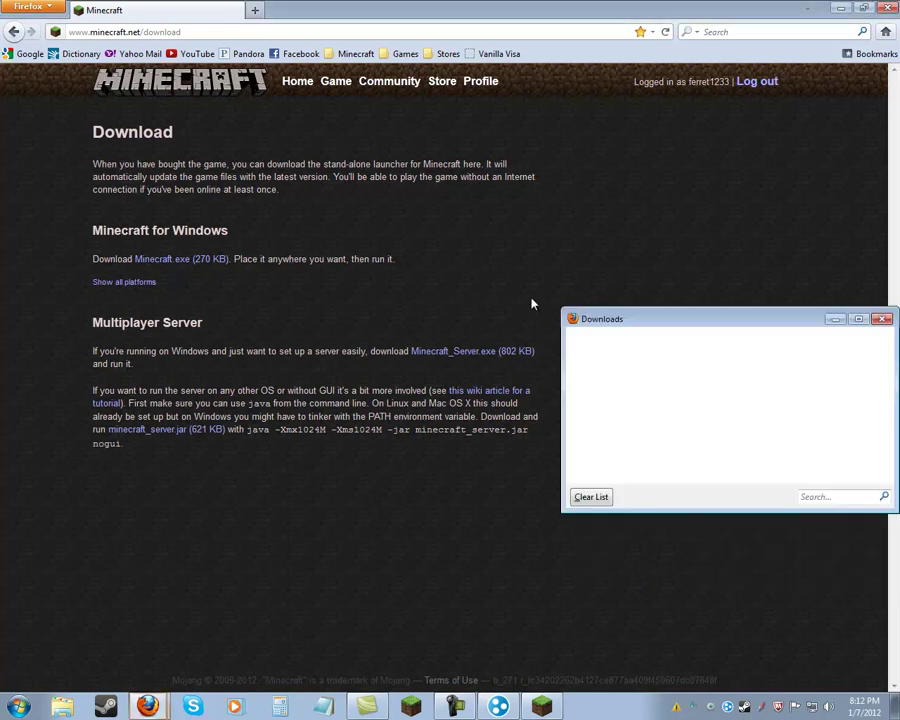
Minimize Firefox and launch the downloaded server file.
left_click(840, 8)
left_click(694, 350)
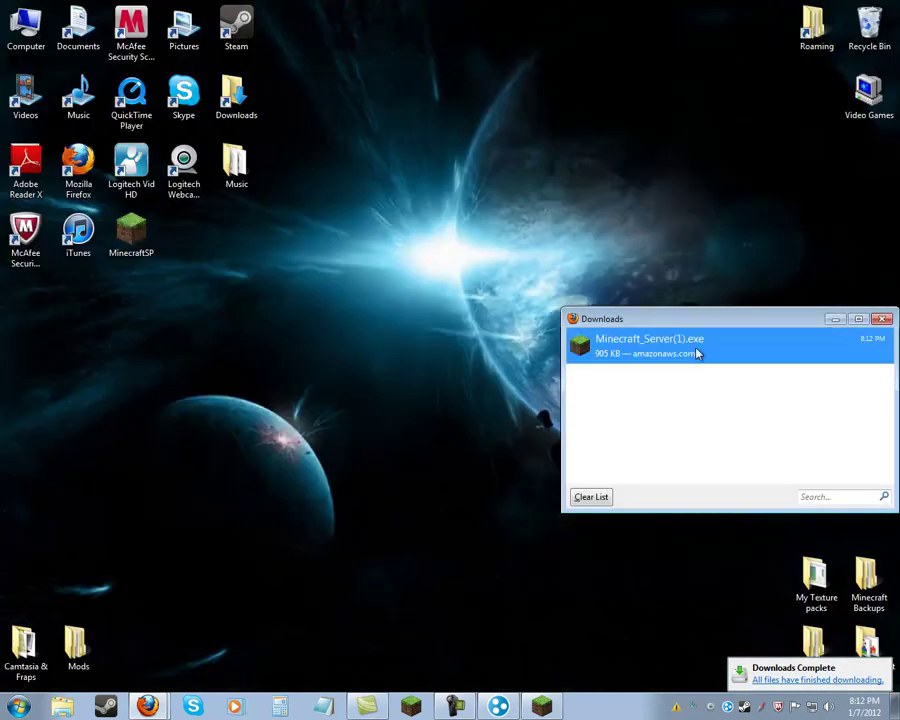
double_click(803, 344)
Create a new desktop folder named 'Fun Server'.
right_click(348, 271)
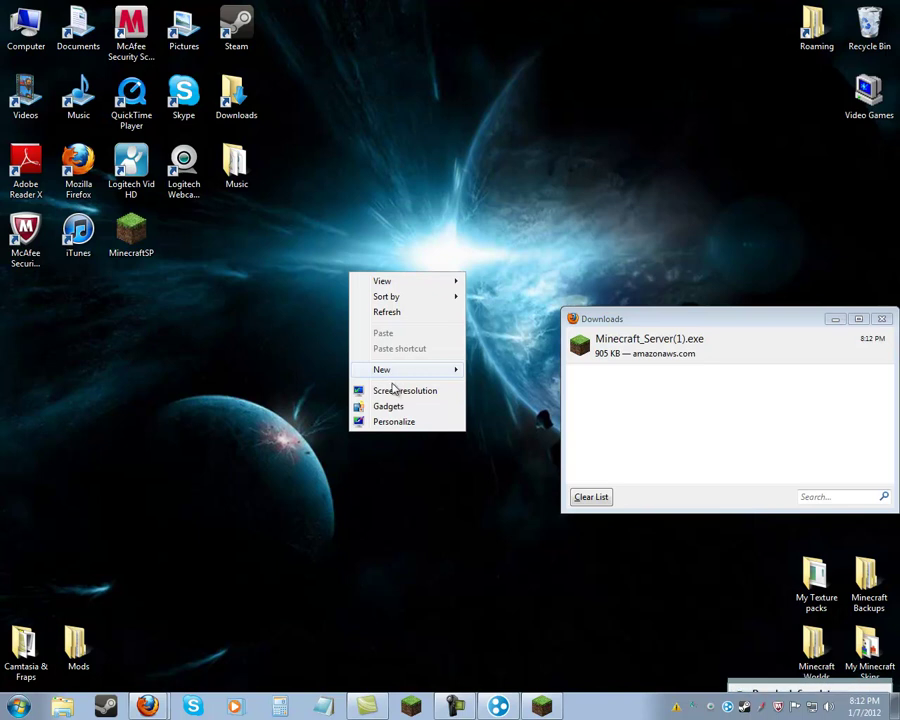
mouse_move(410, 377)
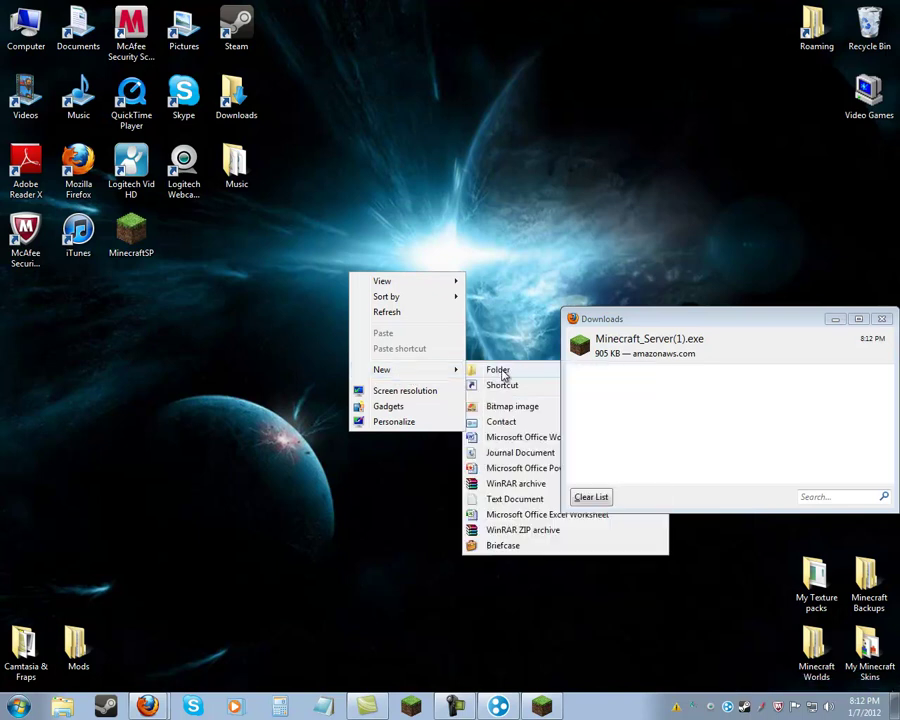
left_click(502, 369)
type("Fun")
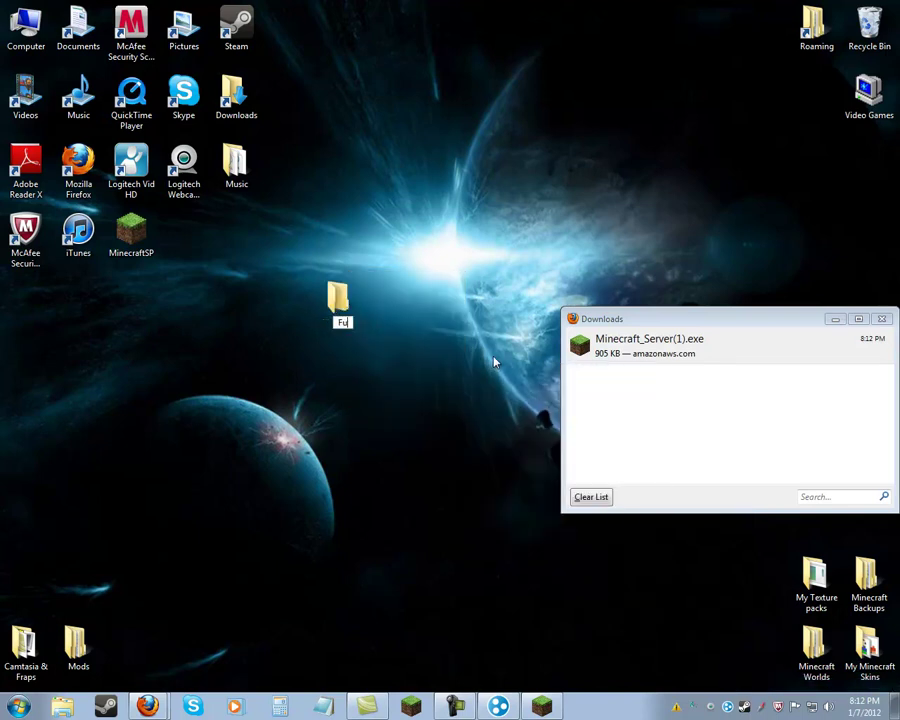
key("Return")
type("Server")
key("Return")
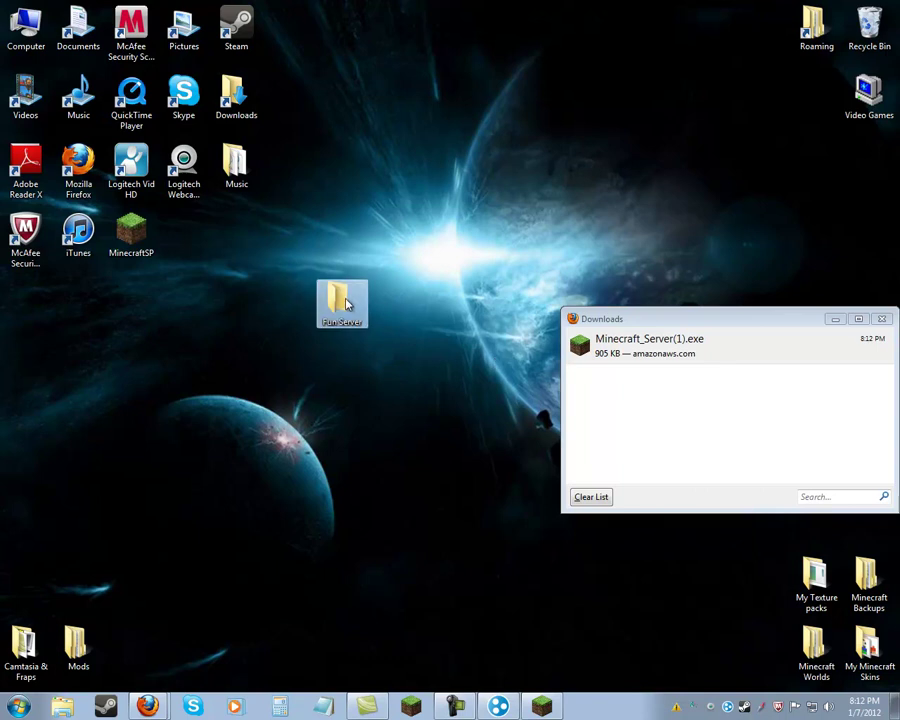
Open Fun Server and drag Minecraft_Server(1) from Downloads into it.
double_click(345, 302)
left_click_drag(470, 185, 324, 86)
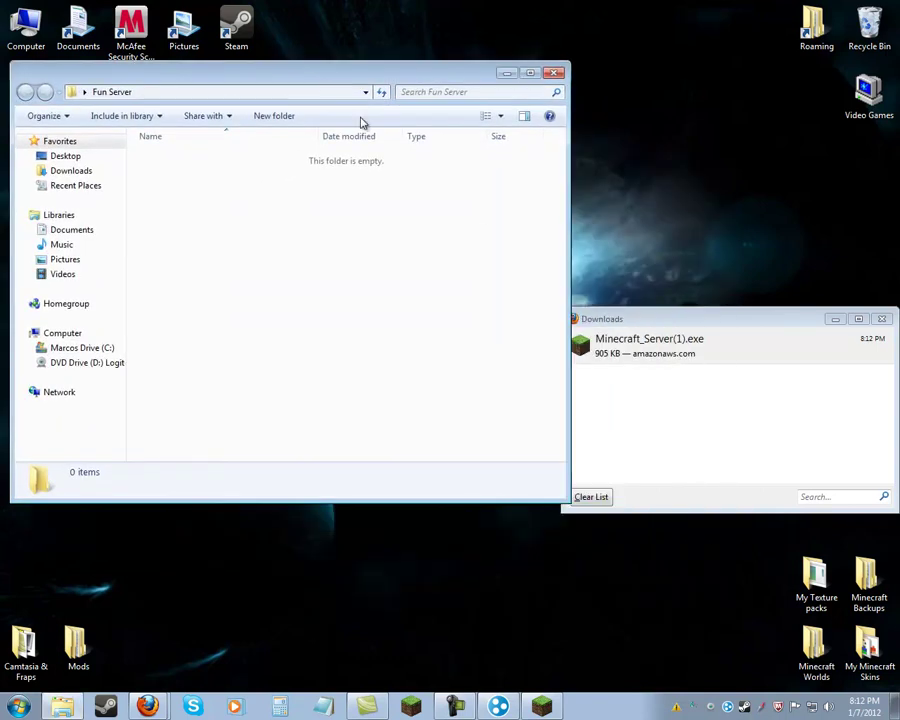
left_click(722, 366)
left_click_drag(325, 231, 325, 231)
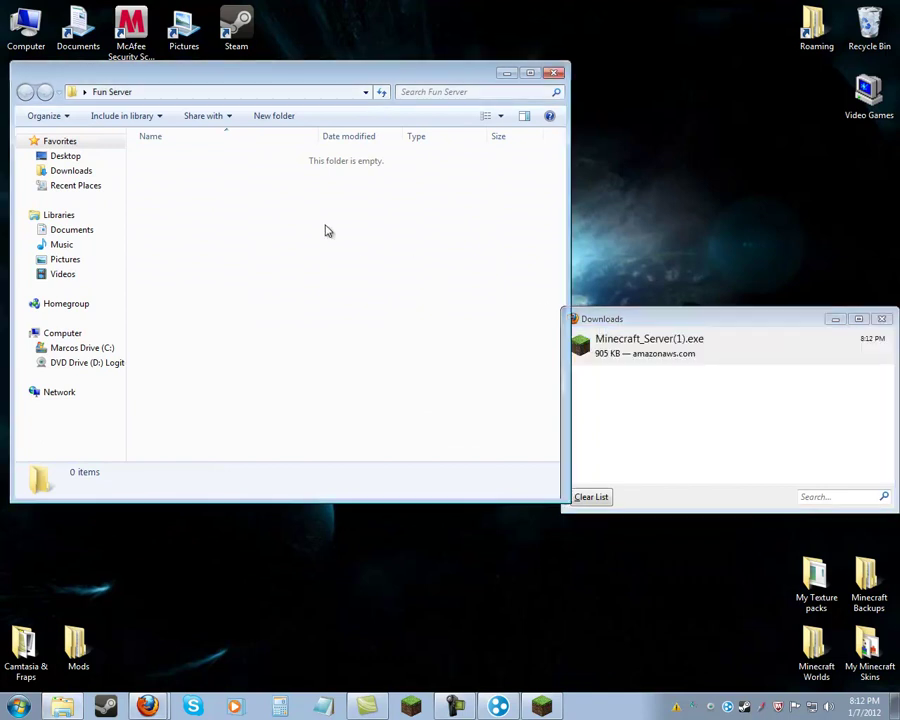
Clear and close the Downloads list, and move the Fun Server window aside.
left_click(590, 496)
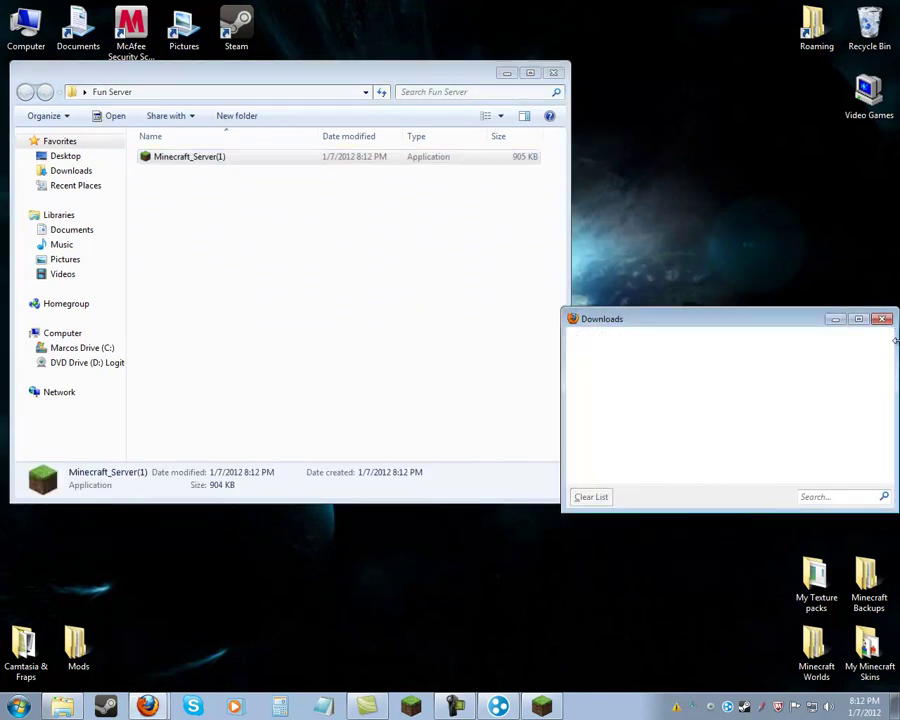
left_click(881, 318)
left_click_drag(258, 74, 606, 206)
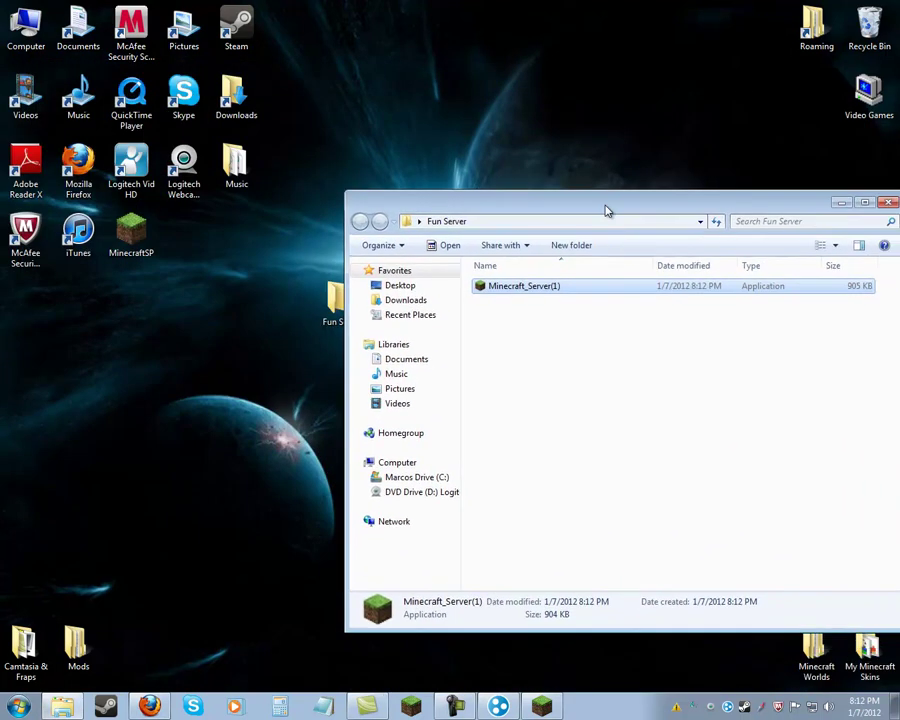
Run Minecraft_Server(1) from Fun Server, turning off the security warning's Always ask.
double_click(575, 294)
left_click(324, 388)
left_click(484, 364)
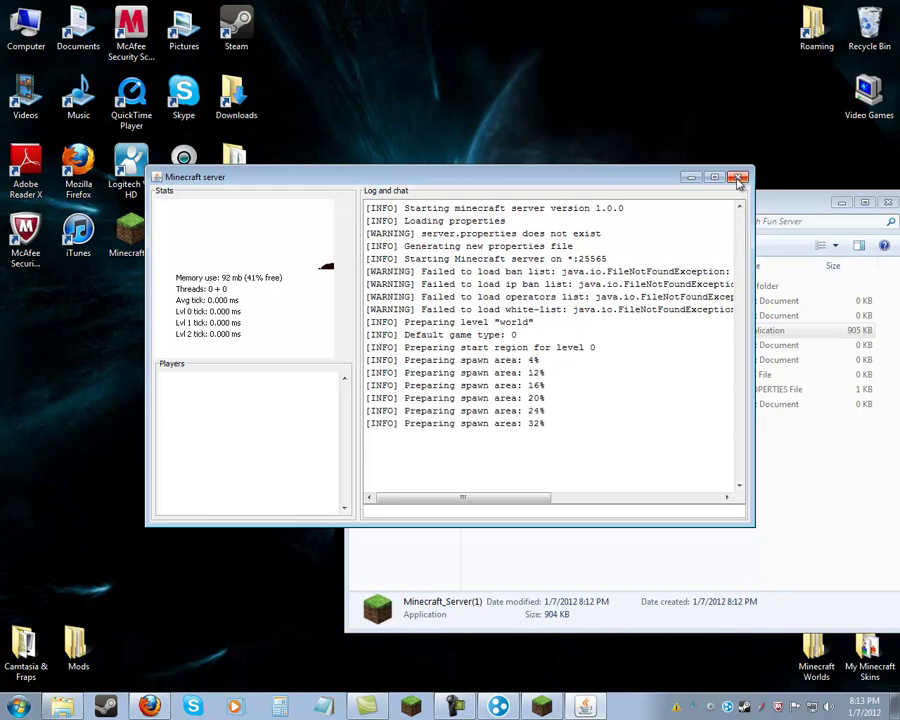
Move the Minecraft server window to the top left and close it, shutting the server down.
left_click(699, 113)
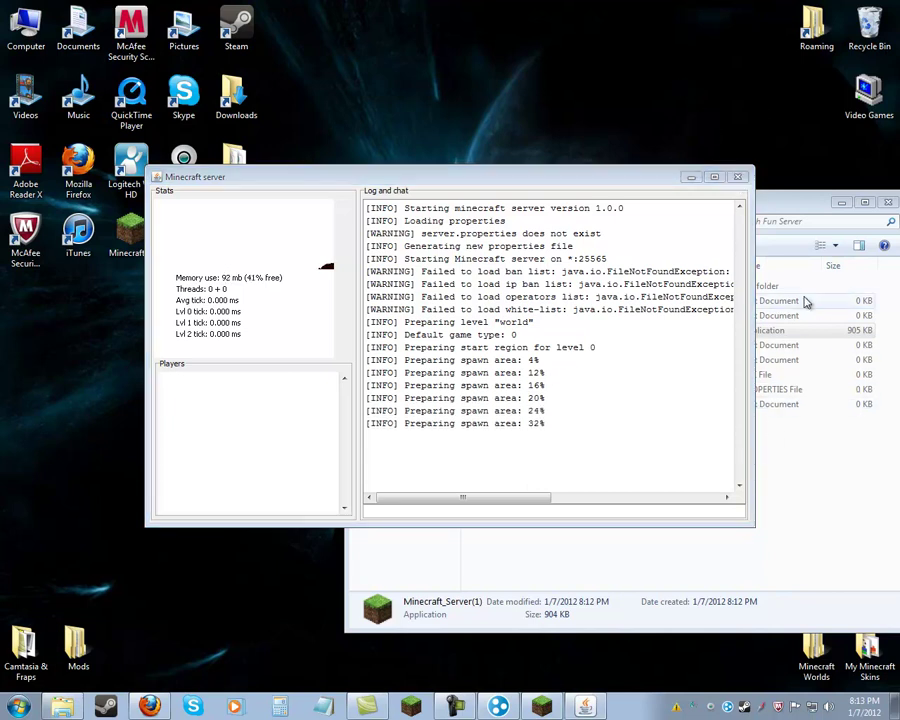
left_click_drag(565, 176, 373, 17)
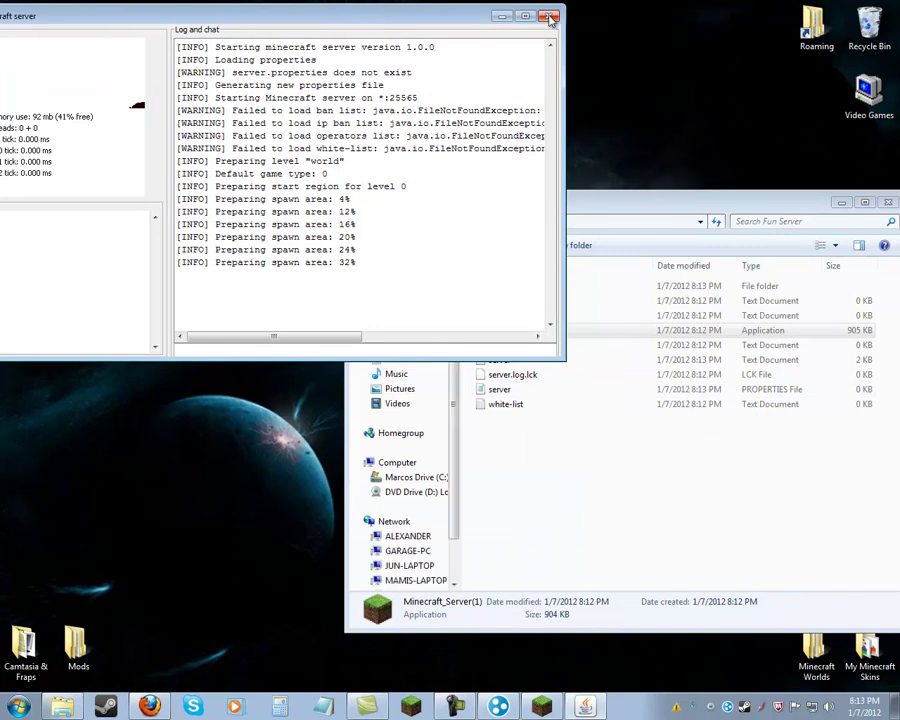
left_click(549, 17)
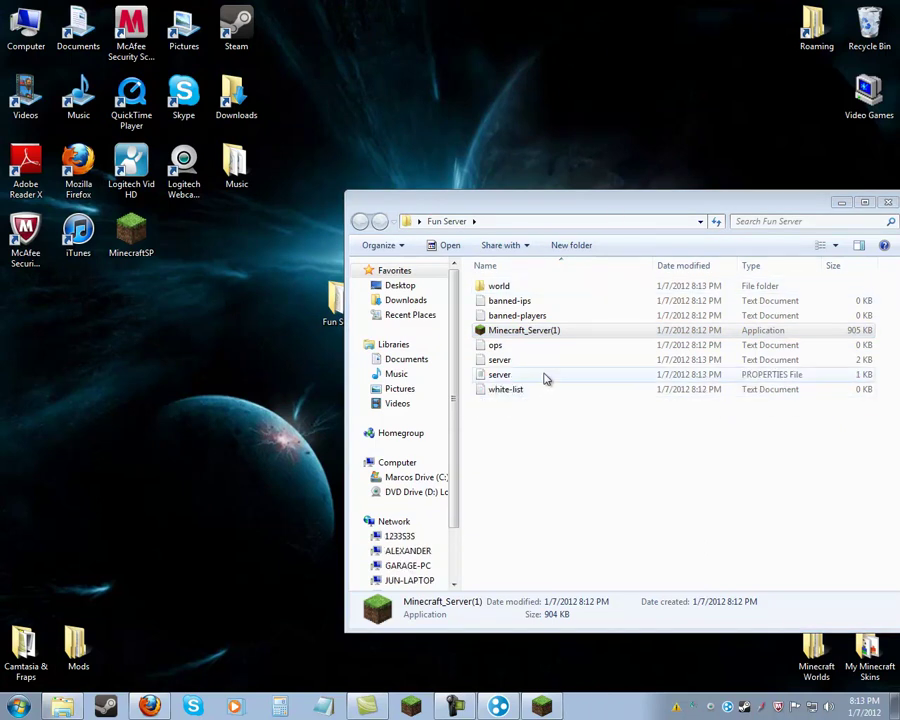
double_click(544, 375)
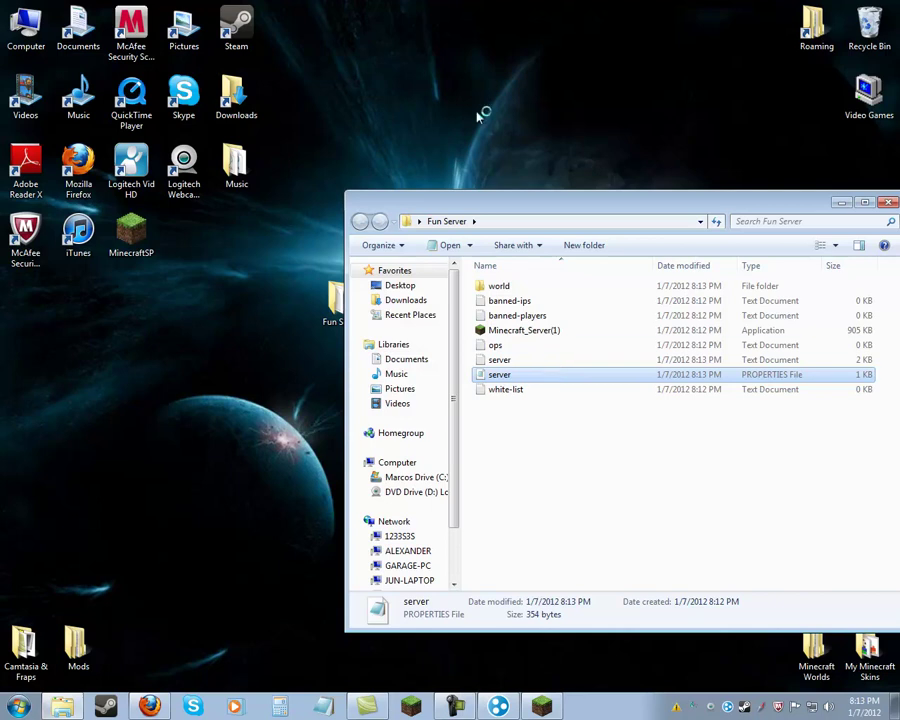
mouse_move(441, 318)
left_mouse_down()
mouse_move(548, 563)
mouse_move(437, 386)
mouse_move(428, 268)
mouse_move(440, 293)
left_mouse_up()
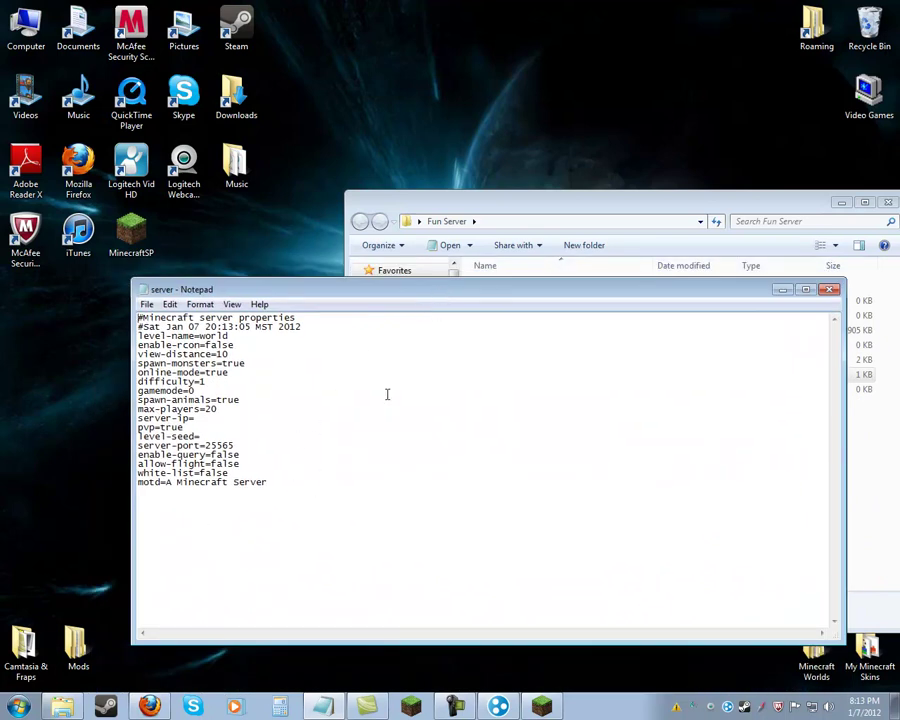
left_click(294, 480)
left_click_drag(455, 290, 402, 270)
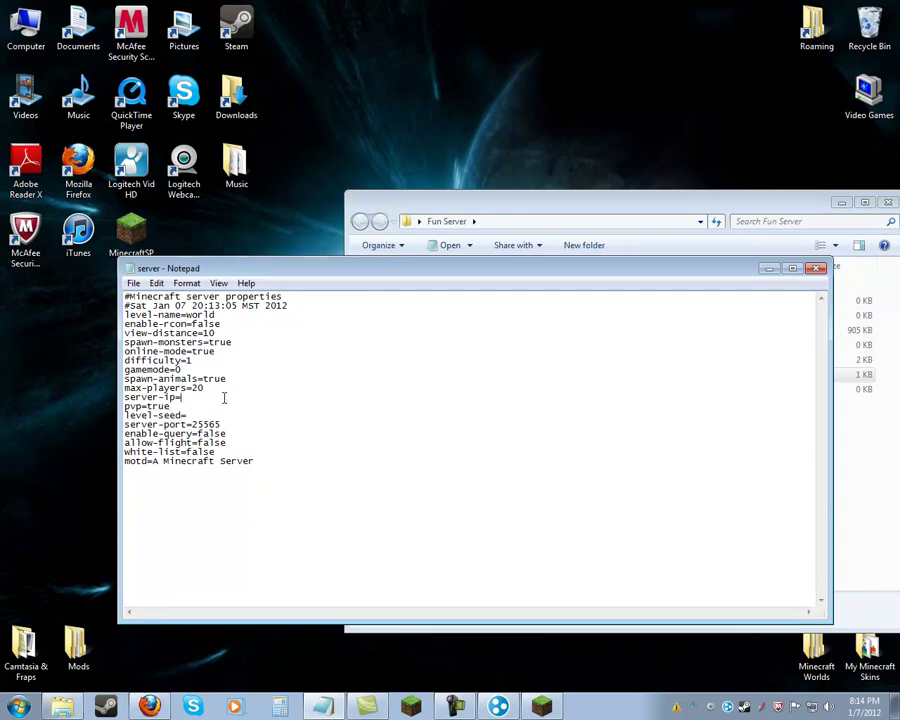
Show Hamachi with this computer's IP beside Notepad, with the caret after server-ip=.
left_click(728, 708)
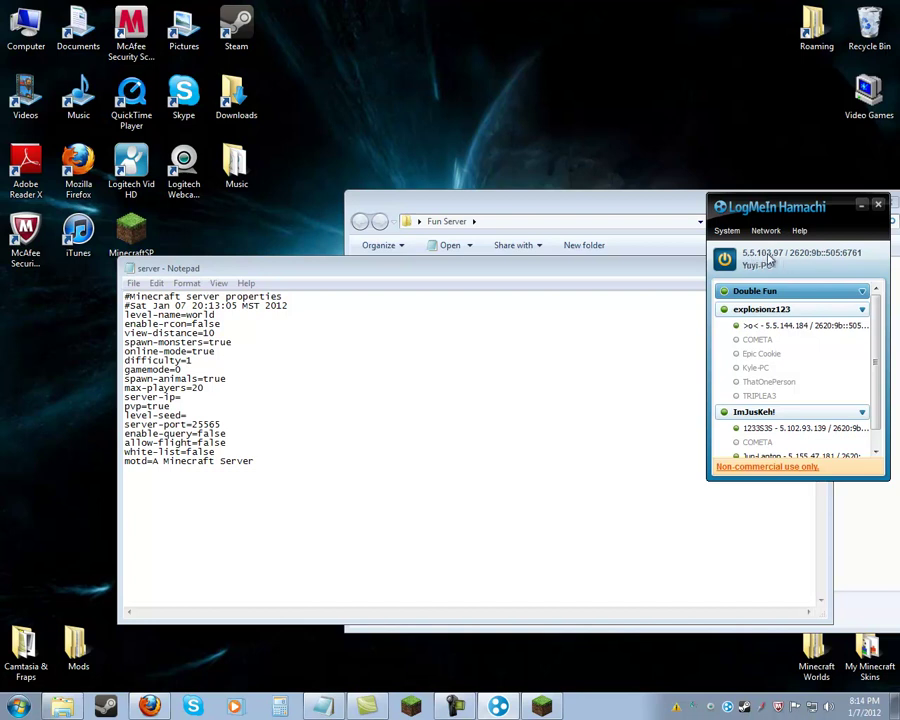
double_click(261, 396)
left_click(262, 400)
left_click_drag(430, 277, 360, 305)
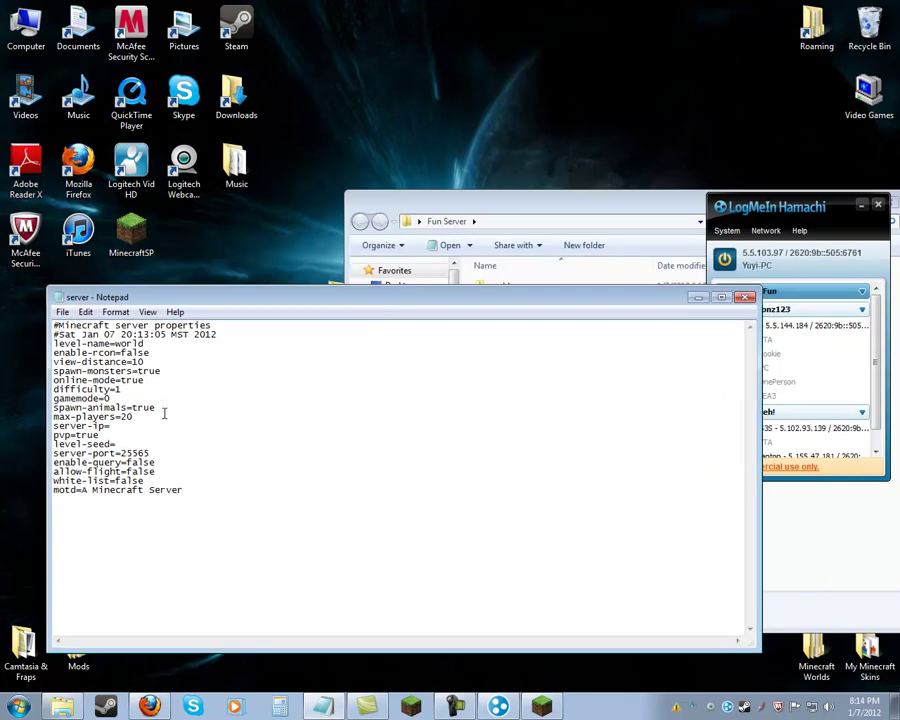
Tidy the line break after the empty server-ip= entry, keeping pvp=true on its own line.
key("Delete")
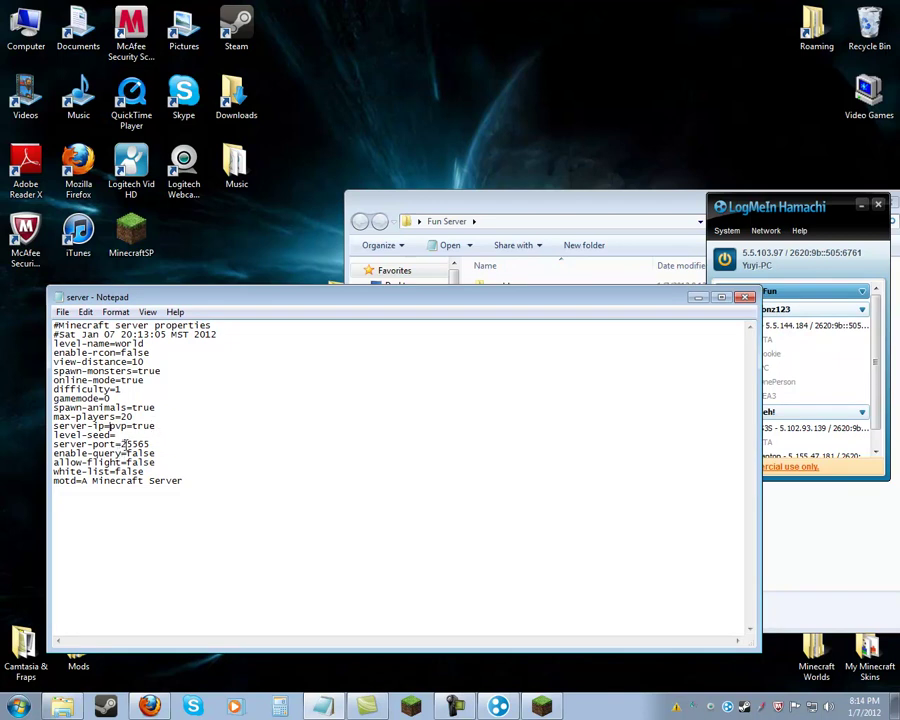
key("Return")
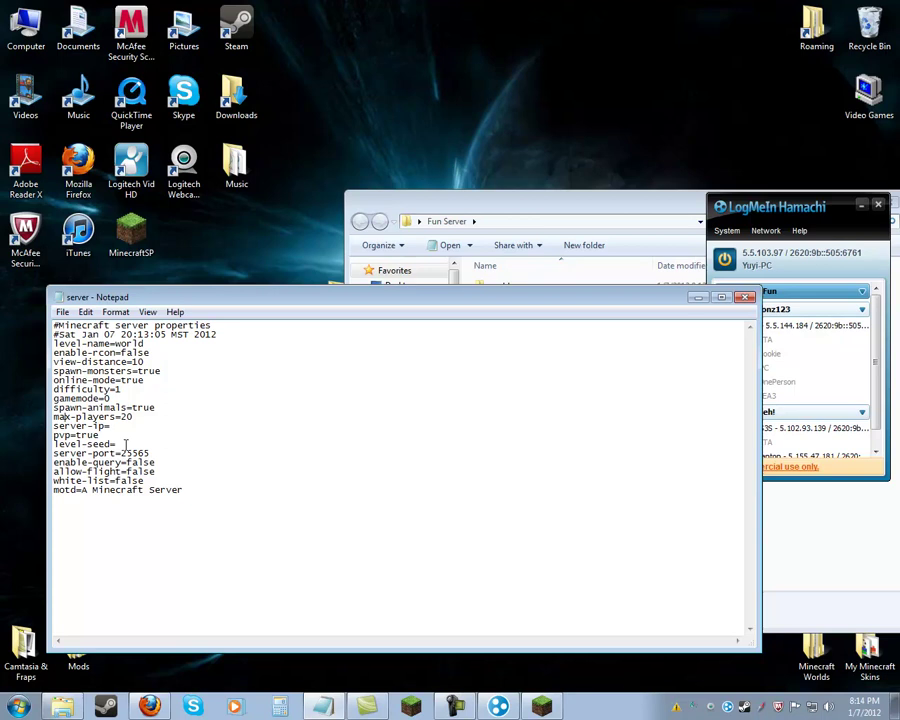
key("Down")
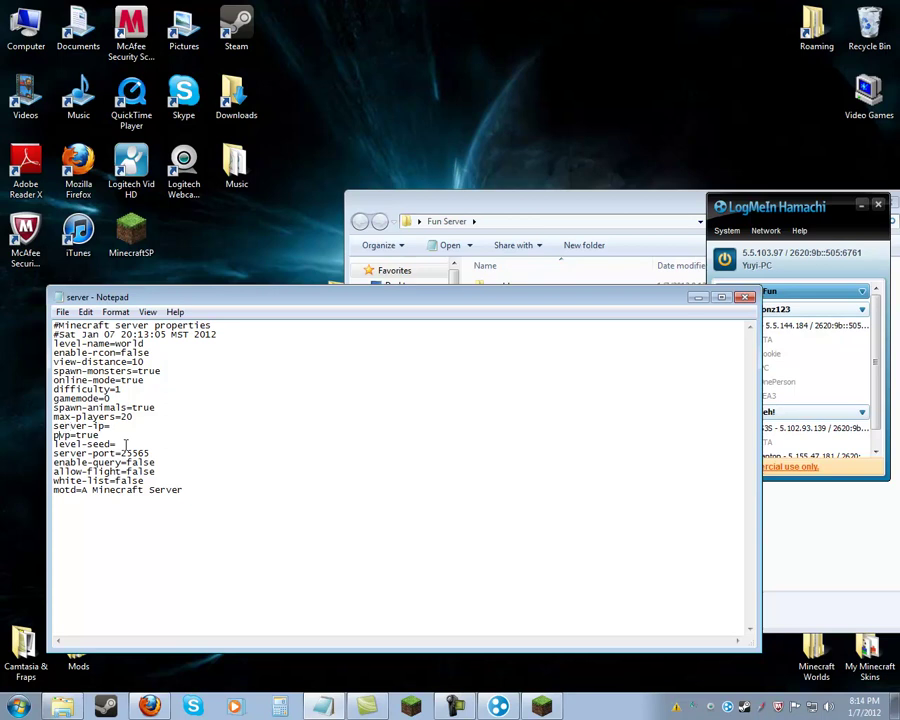